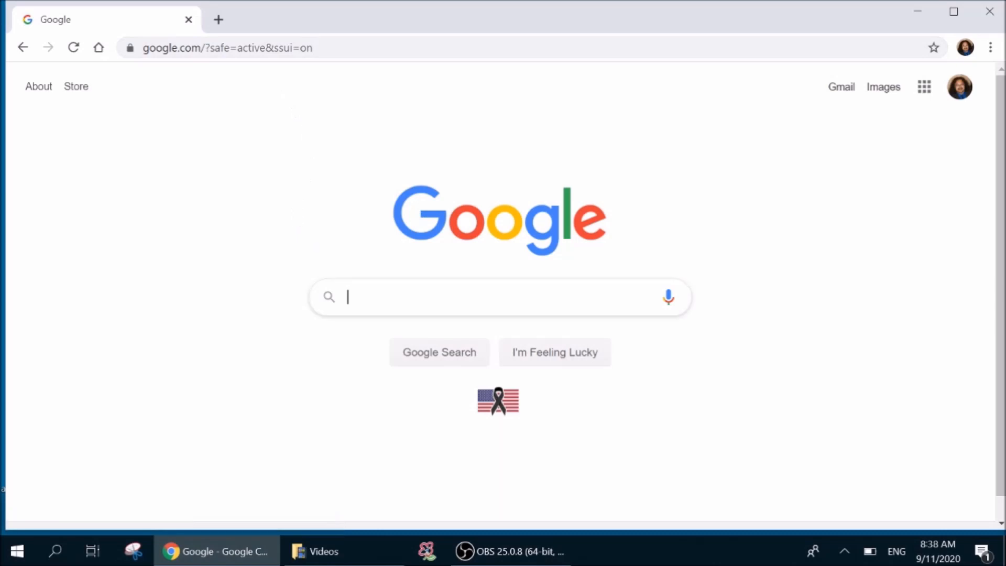
Search Google for "obs studio" and open the official OBS project website
type("obs")
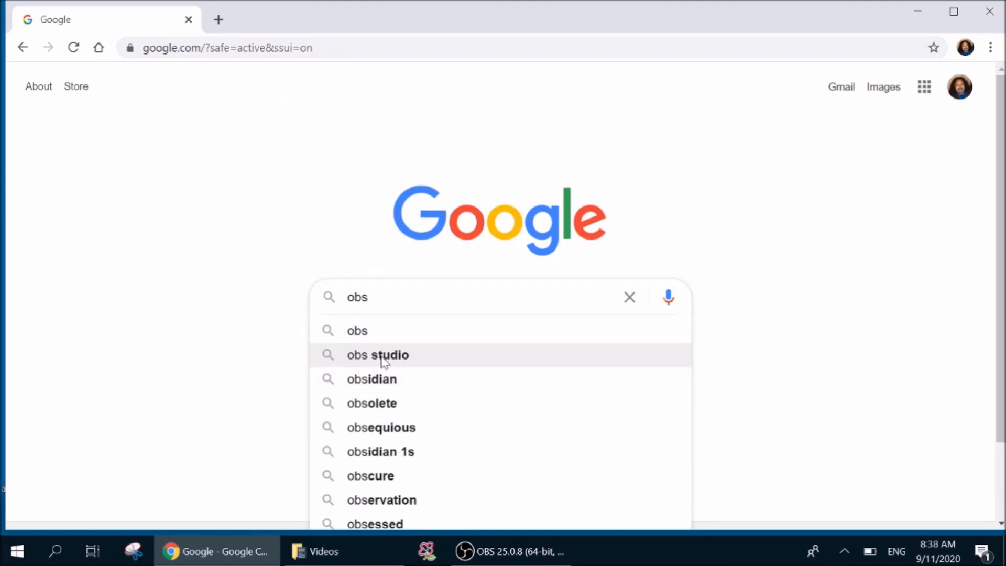
left_click(385, 362)
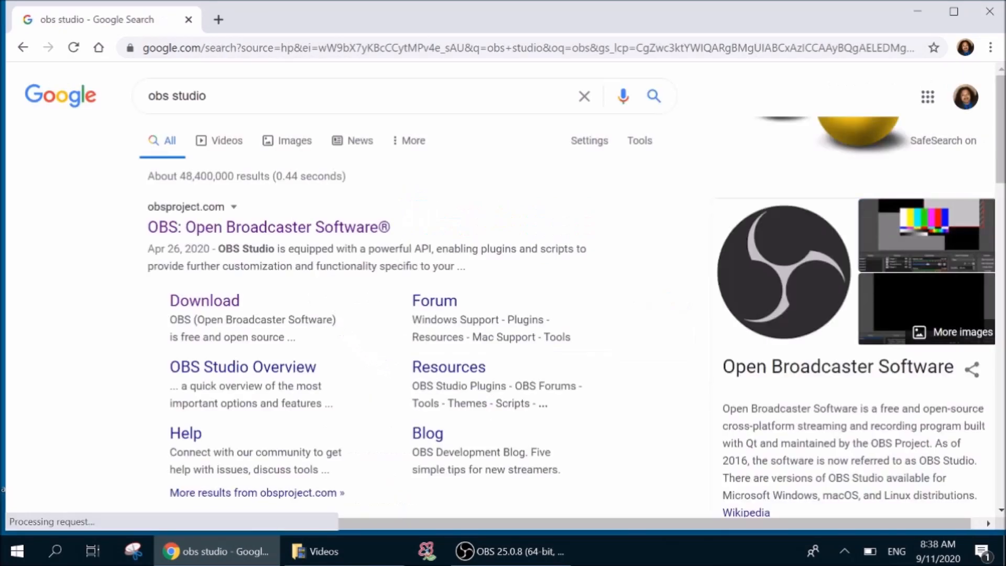
left_click(263, 227)
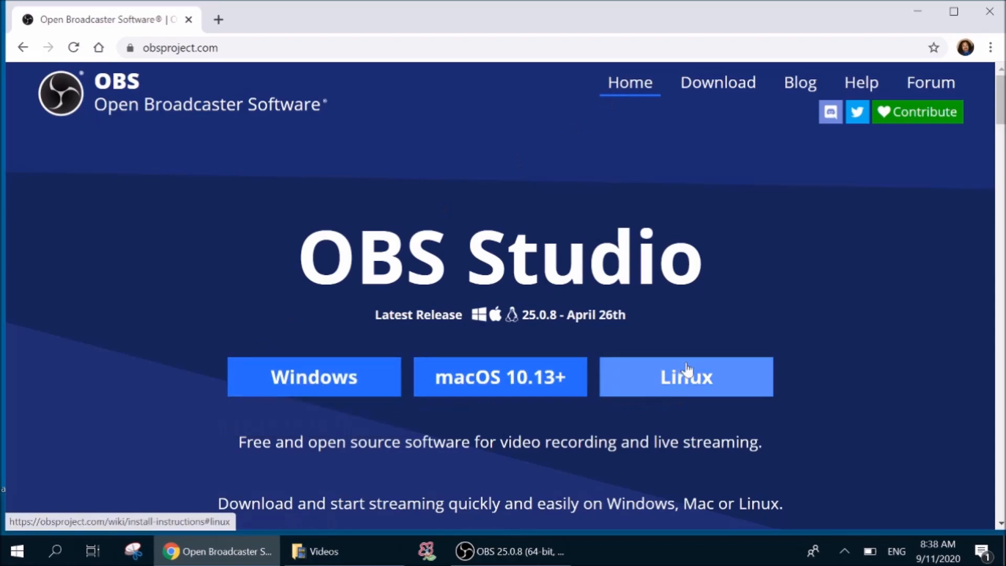
Download the Windows installer for OBS Studio and run it, dismissing the device update prompt
left_click(325, 380)
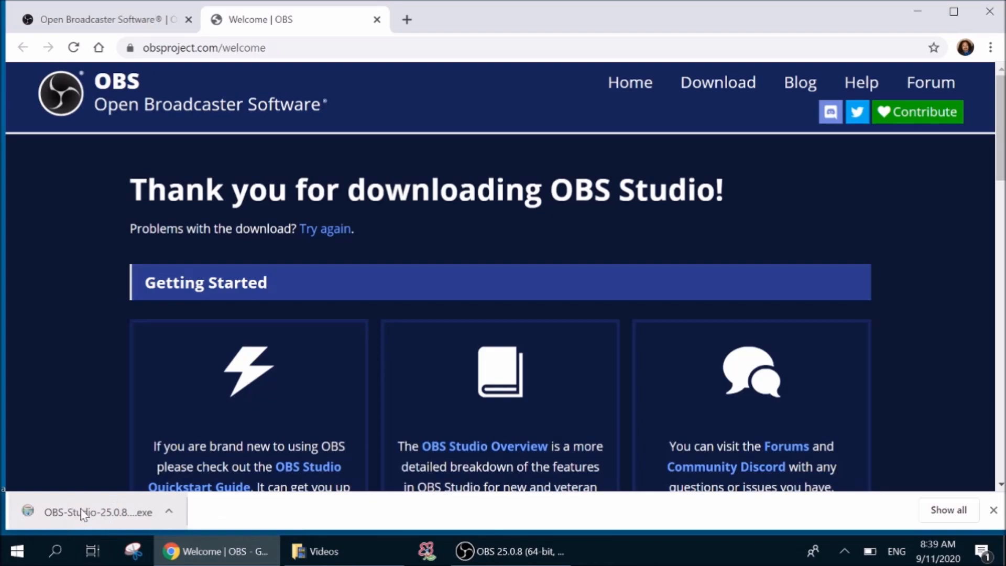
left_click(83, 513)
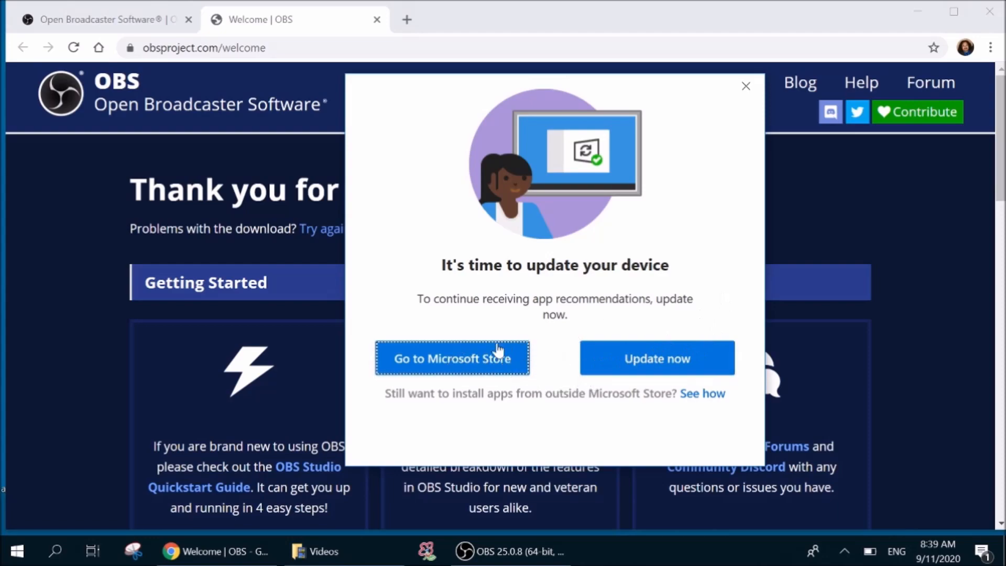
left_click(746, 87)
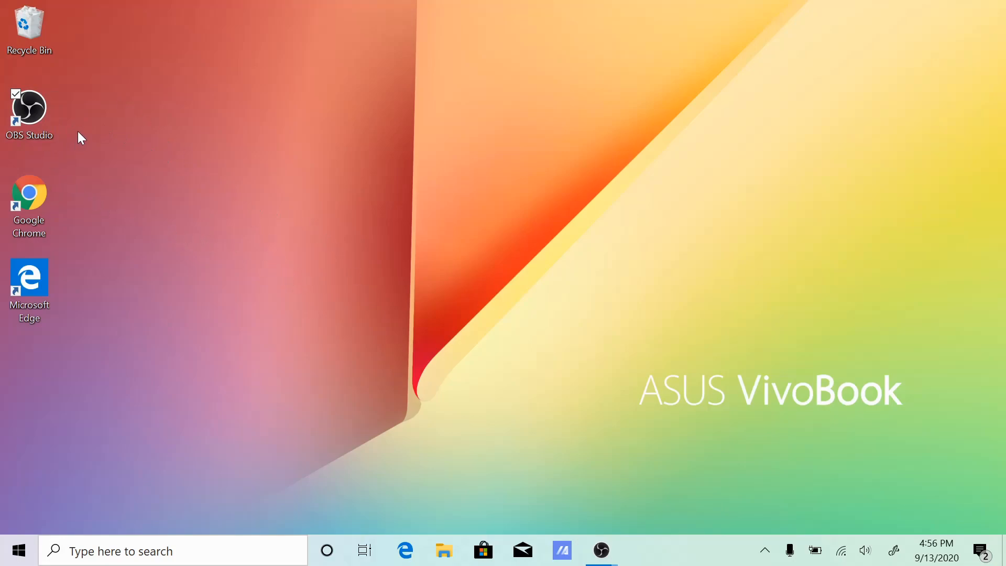
Launch OBS Studio from its desktop shortcut
double_click(41, 112)
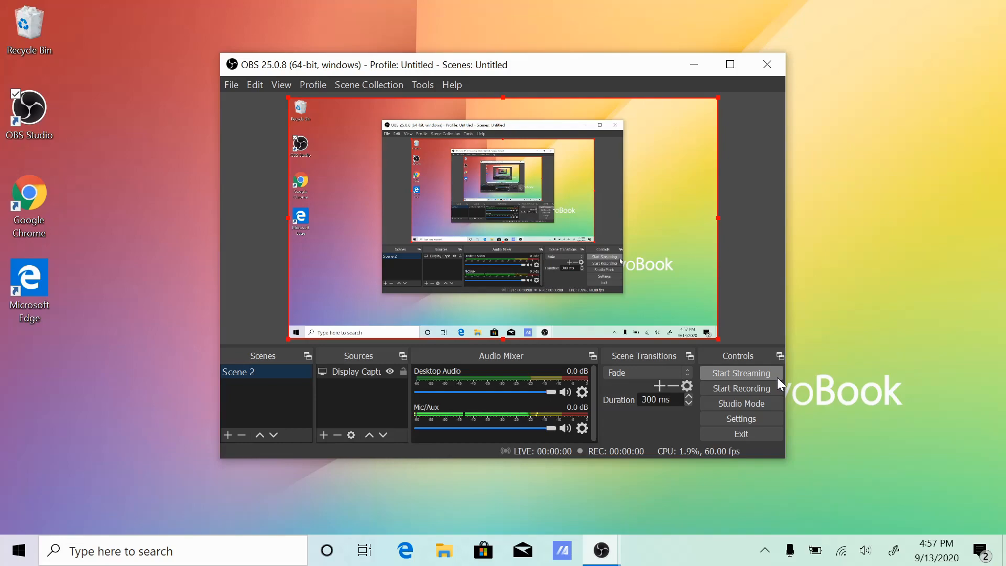
Look at Studio Mode and return to the normal view, and view the General settings without changing them
left_click(762, 402)
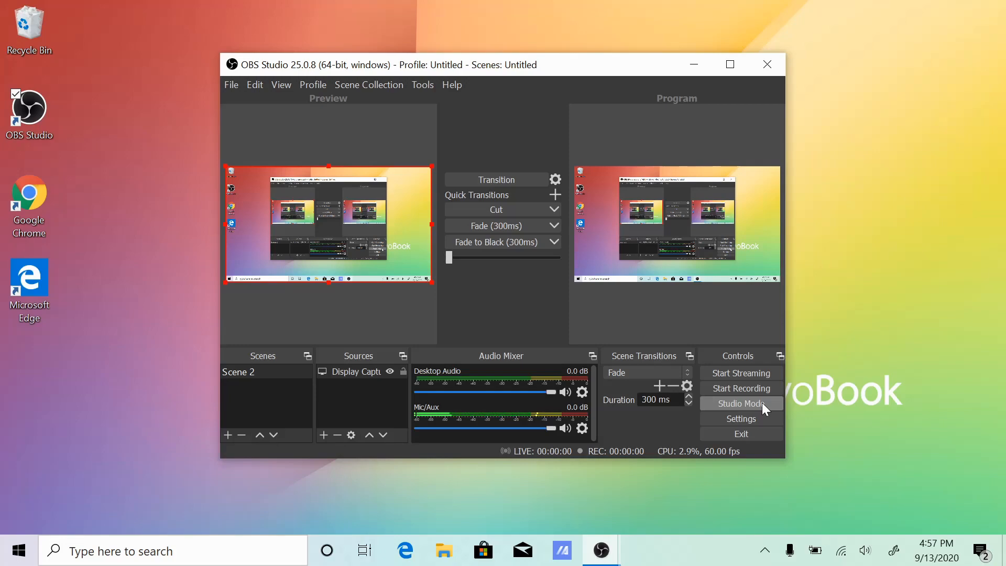
left_click(762, 402)
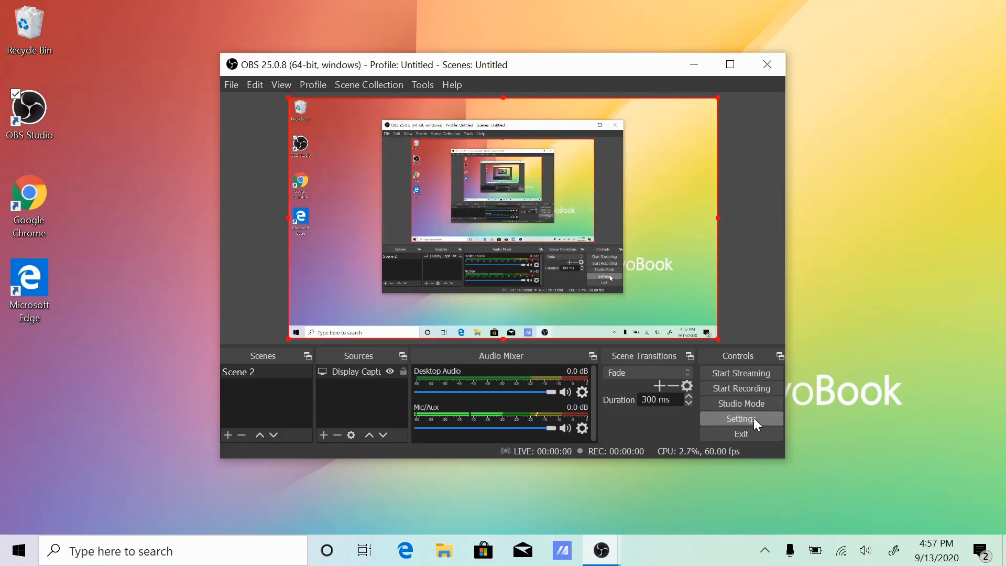
left_click(753, 418)
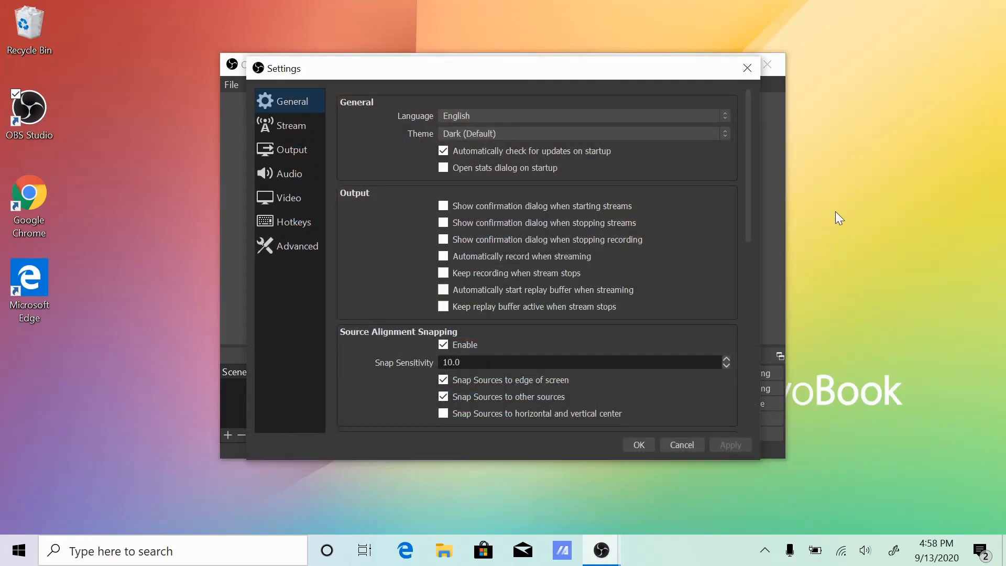
left_click(748, 67)
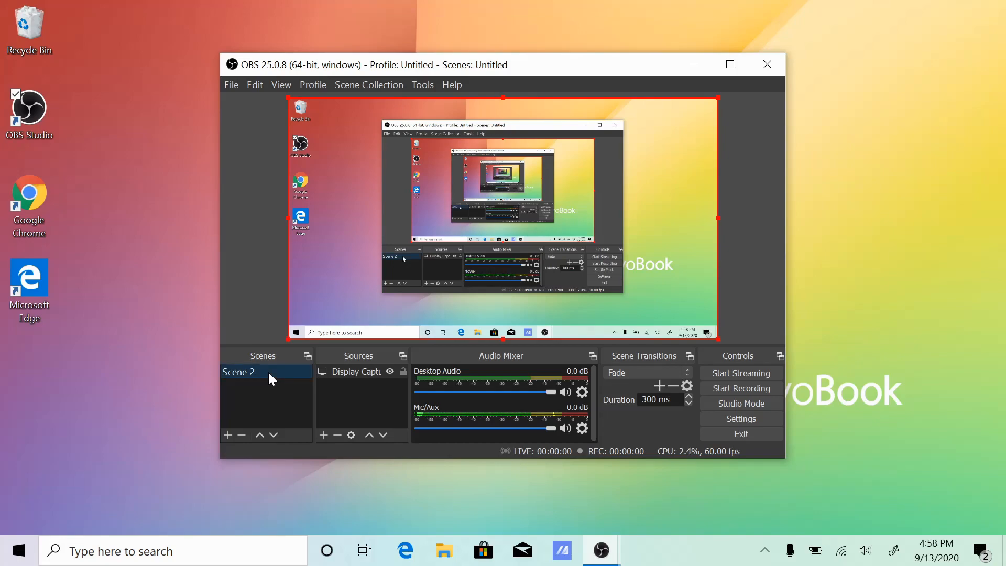
Add a new scene and rename it "Test"
left_click(228, 436)
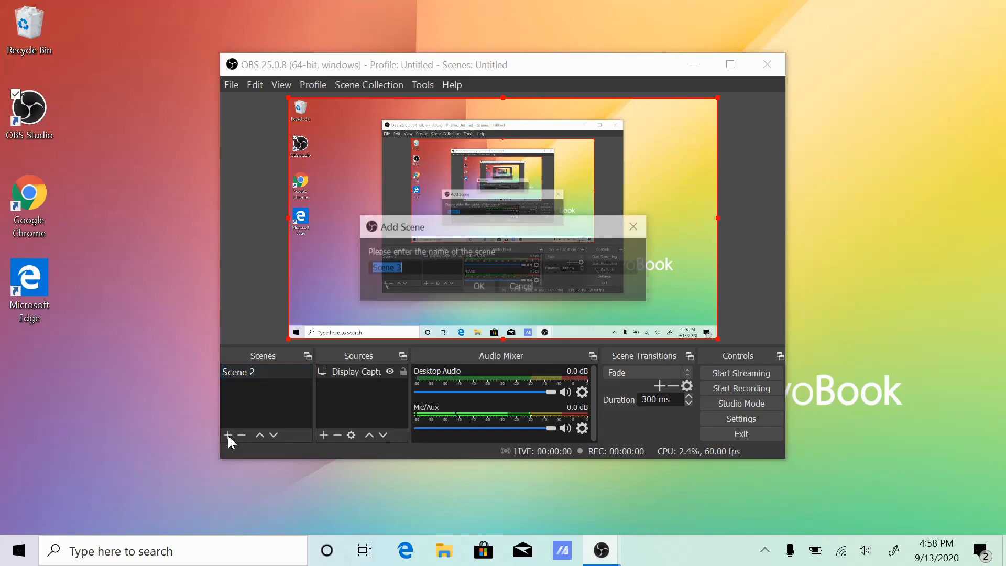
left_click(479, 287)
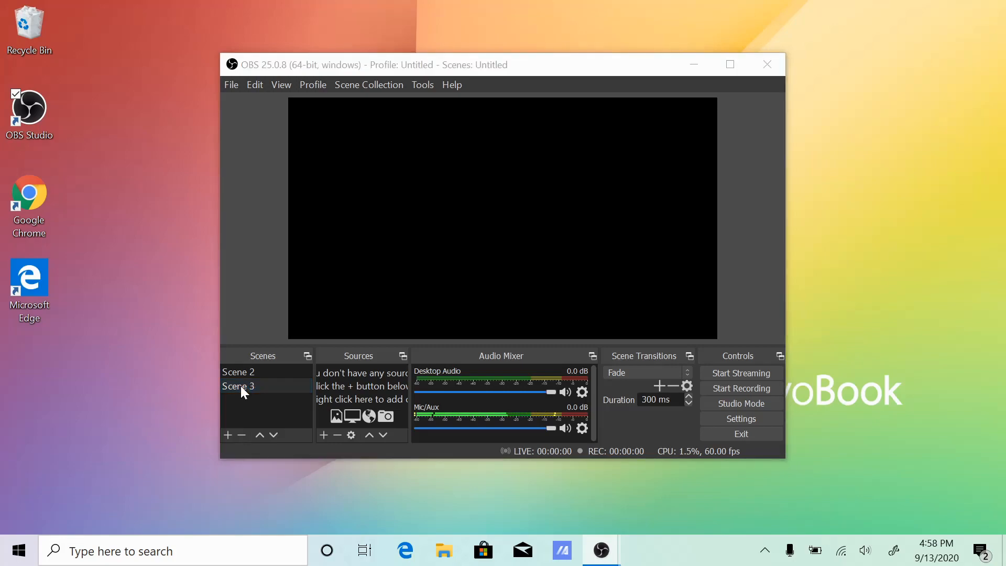
right_click(241, 386)
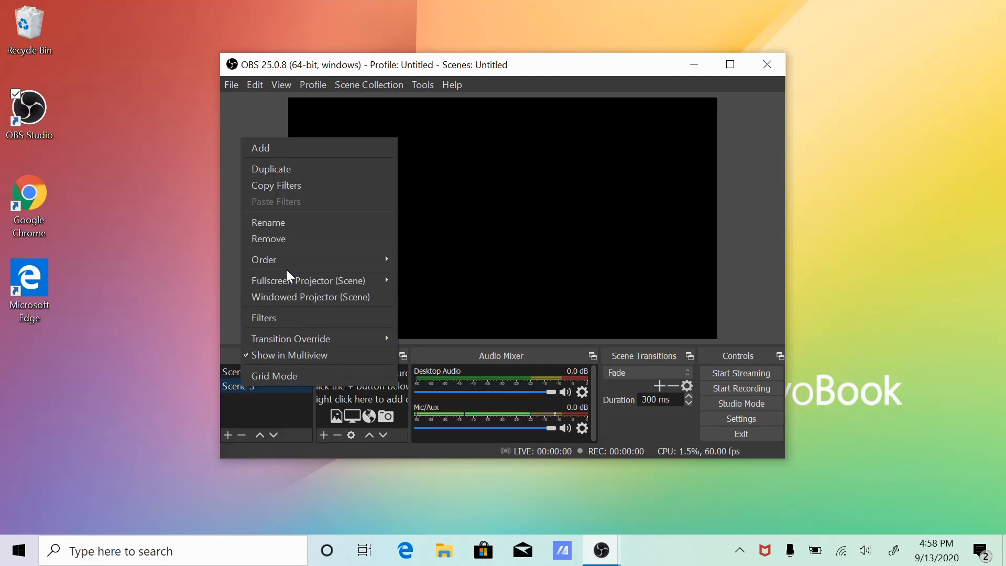
left_click(279, 219)
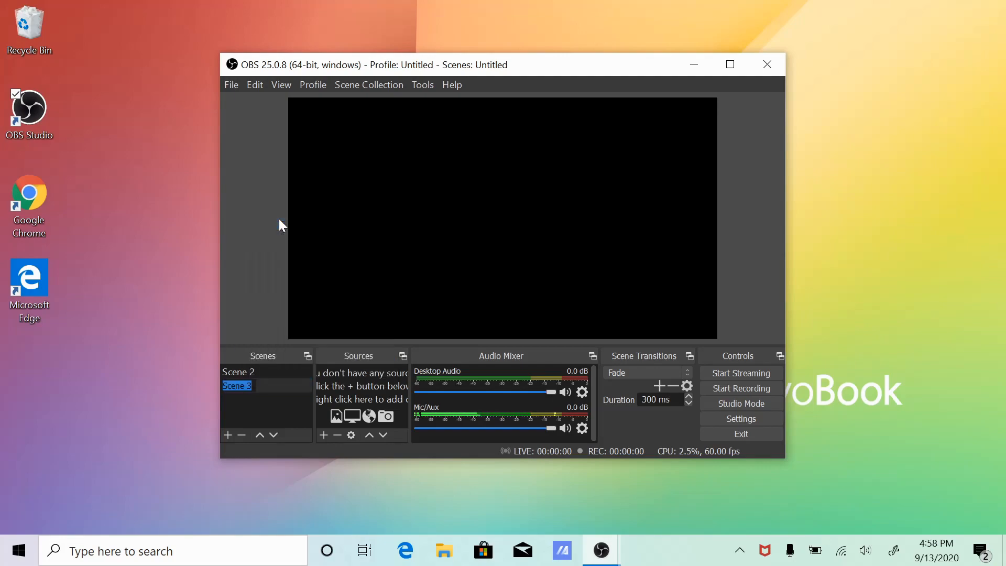
type("Test")
key("Return")
key("Return")
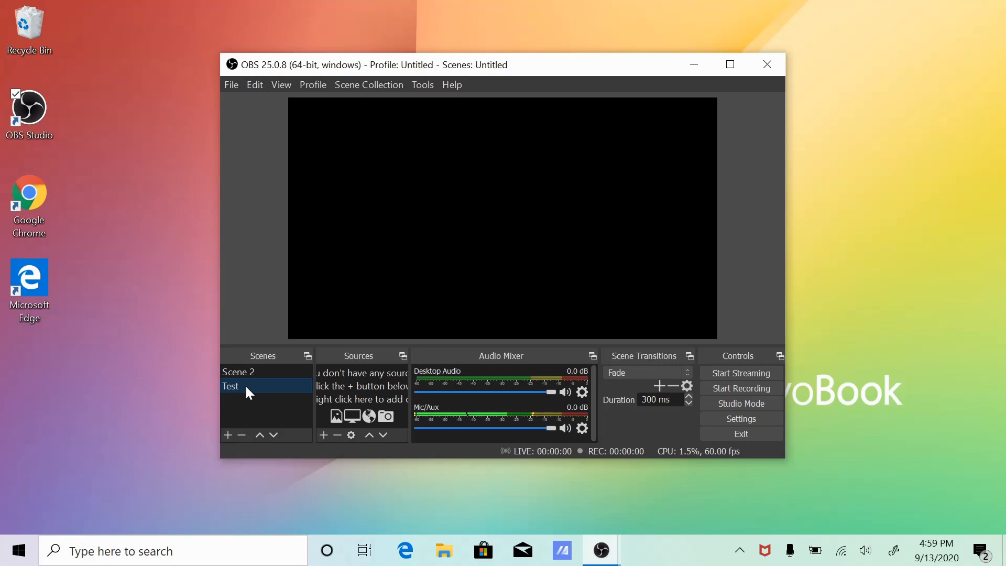
Add a new Video Capture Device source to the Test scene, using the USB2.0 HD UVC WebCam
left_click(324, 438)
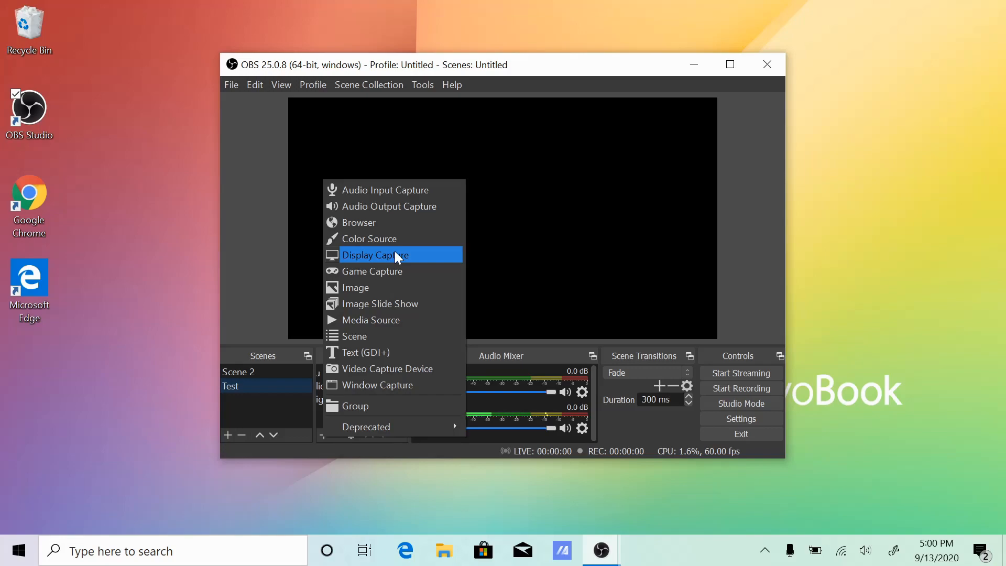
left_click(379, 369)
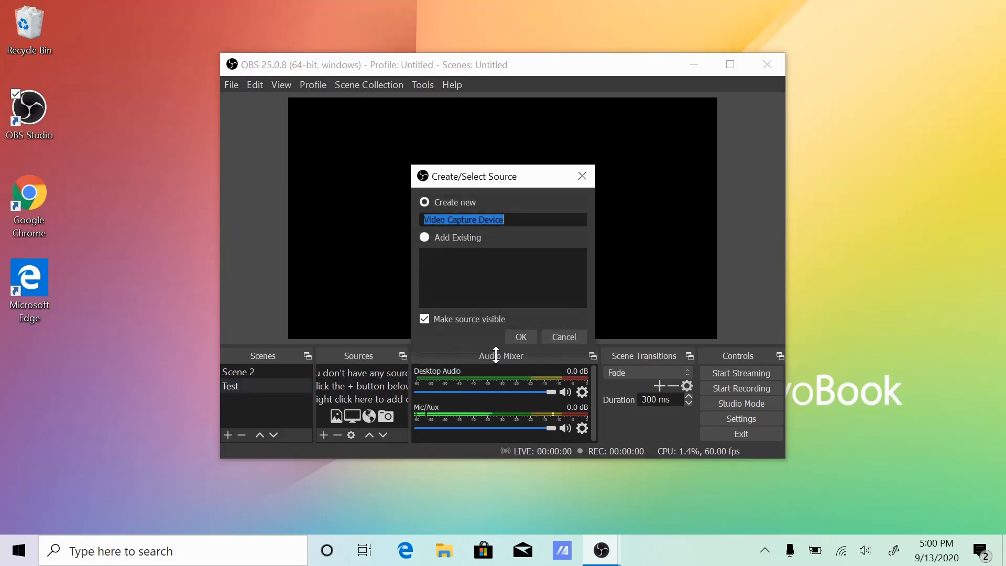
left_click(521, 337)
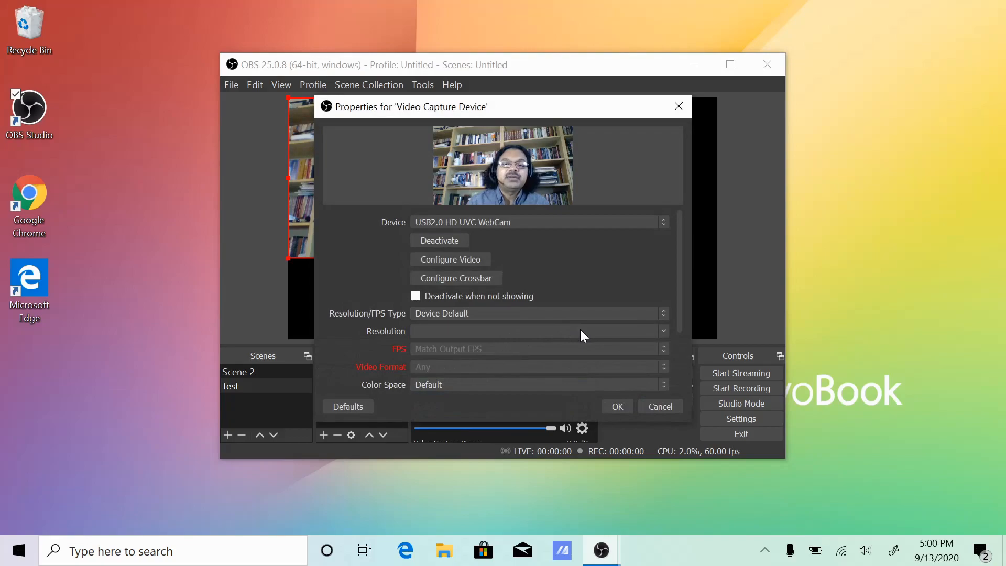
left_click(618, 407)
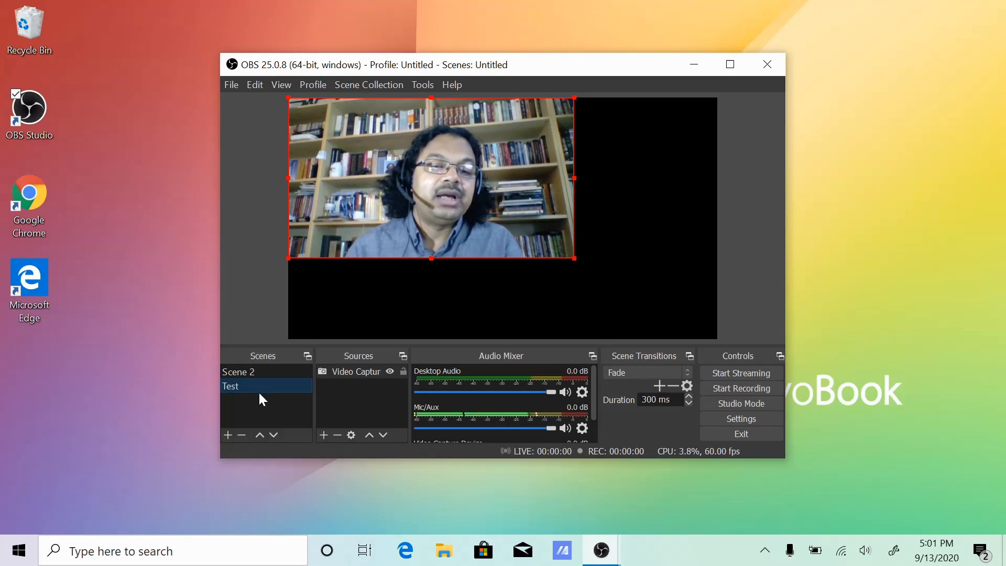
Add a new Window Capture source to the Test scene, capturing the [MicrosoftEdgeCP.exe]: Microsoft Edge window
left_click(324, 435)
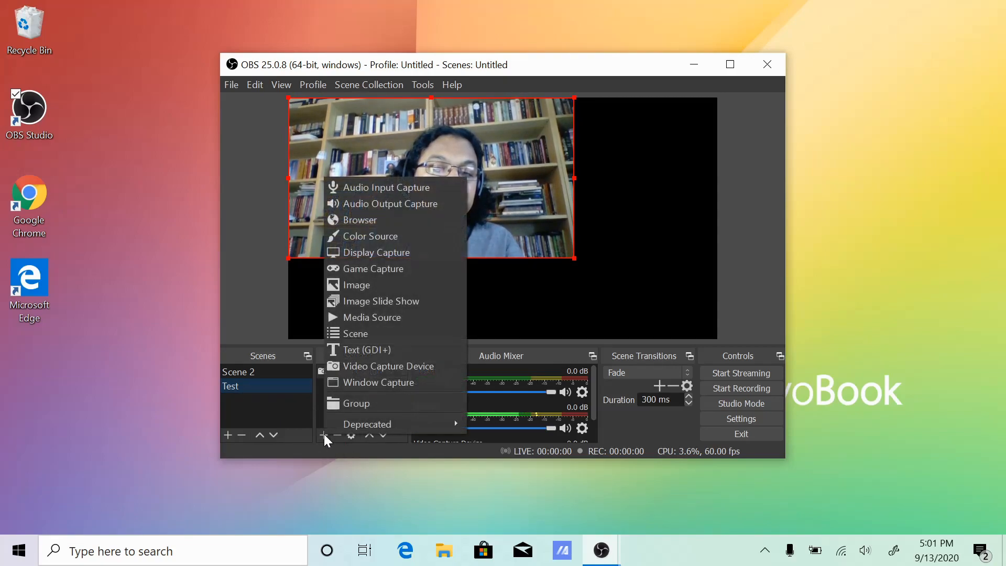
left_click(386, 382)
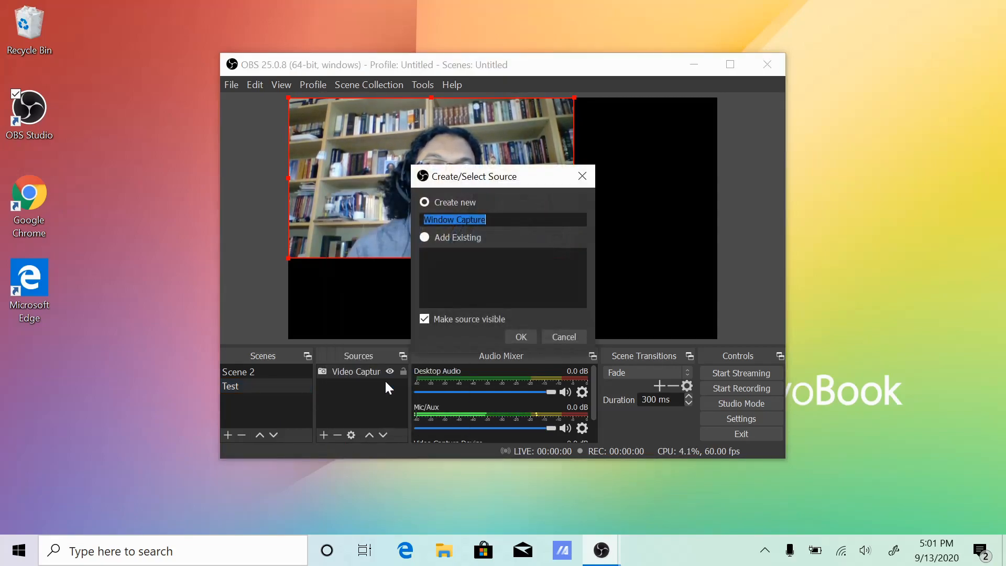
left_click(520, 338)
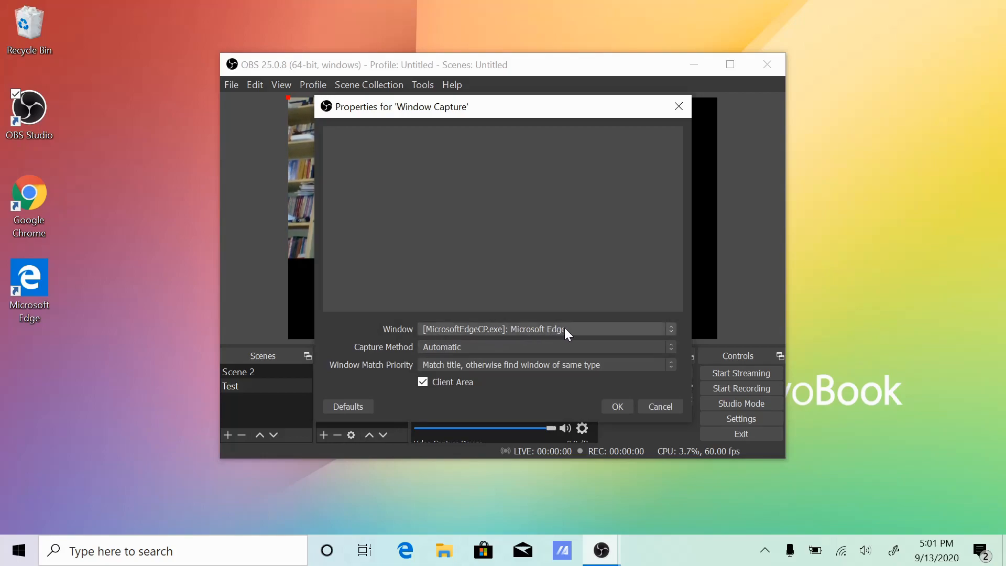
left_click(599, 331)
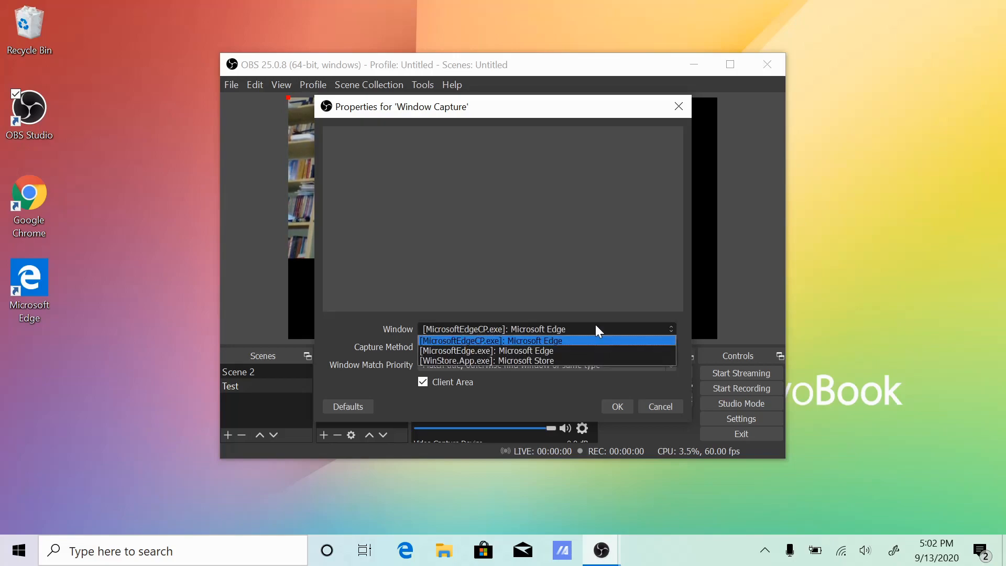
left_click(596, 326)
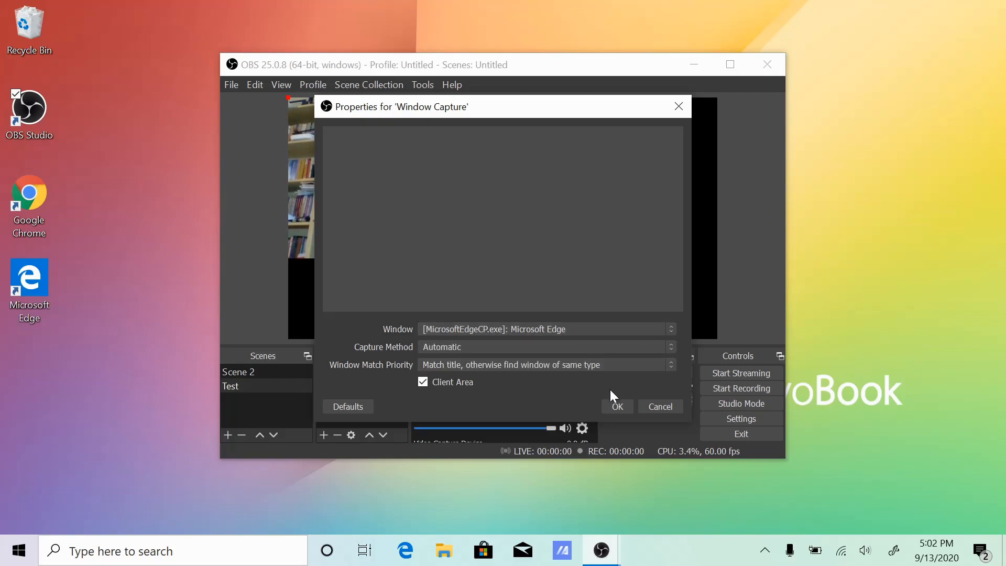
left_click(612, 404)
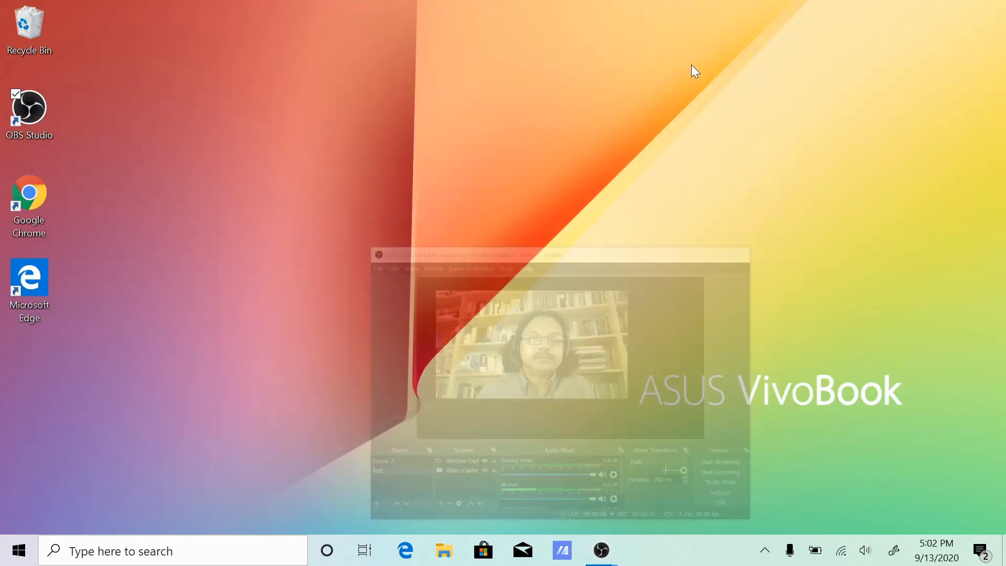
Minimize OBS, switch to Google Chrome and search Google for "smoothdraw"
left_click(693, 67)
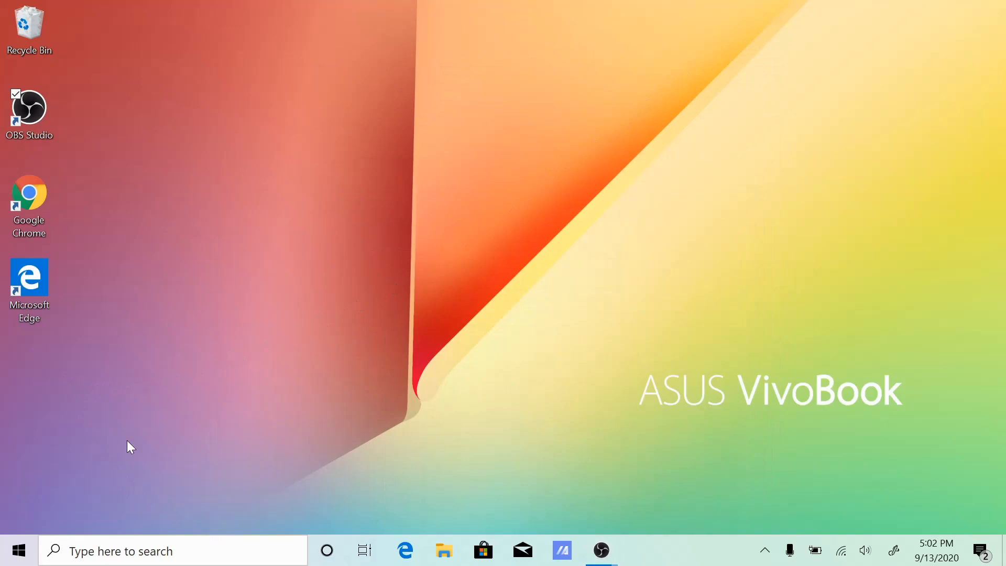
left_click(40, 204)
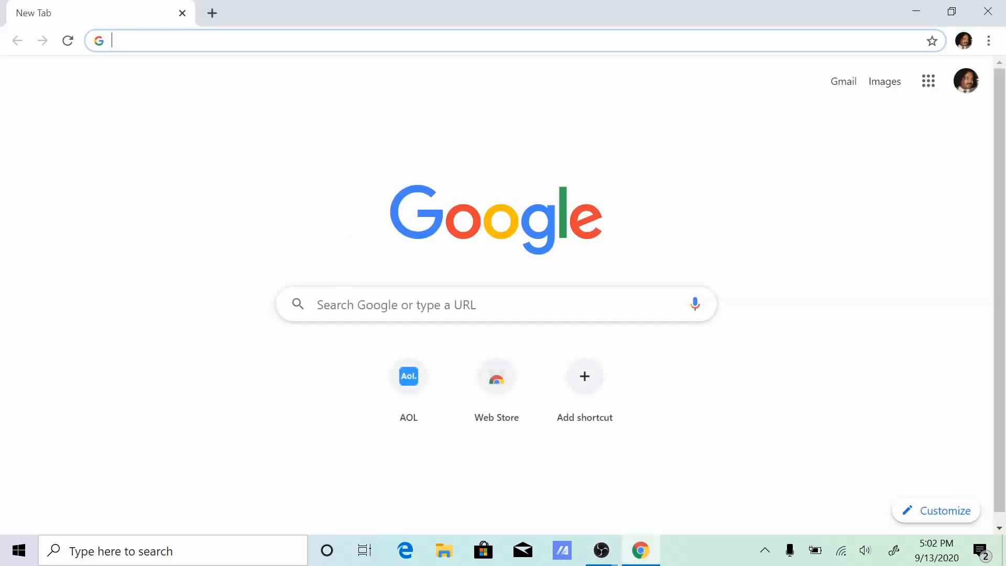
left_click(397, 305)
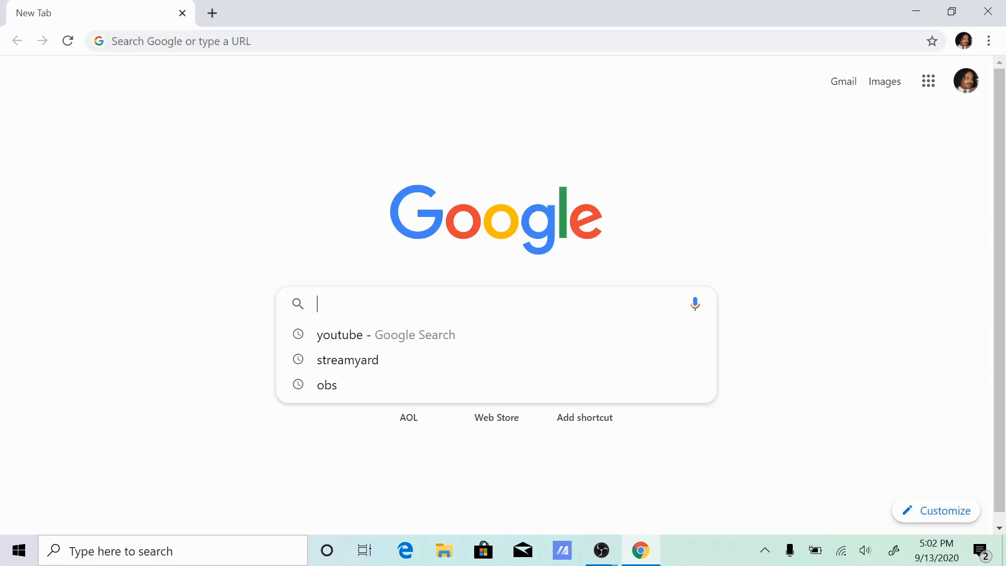
type("smt")
key("BackSpace")
type("ooth")
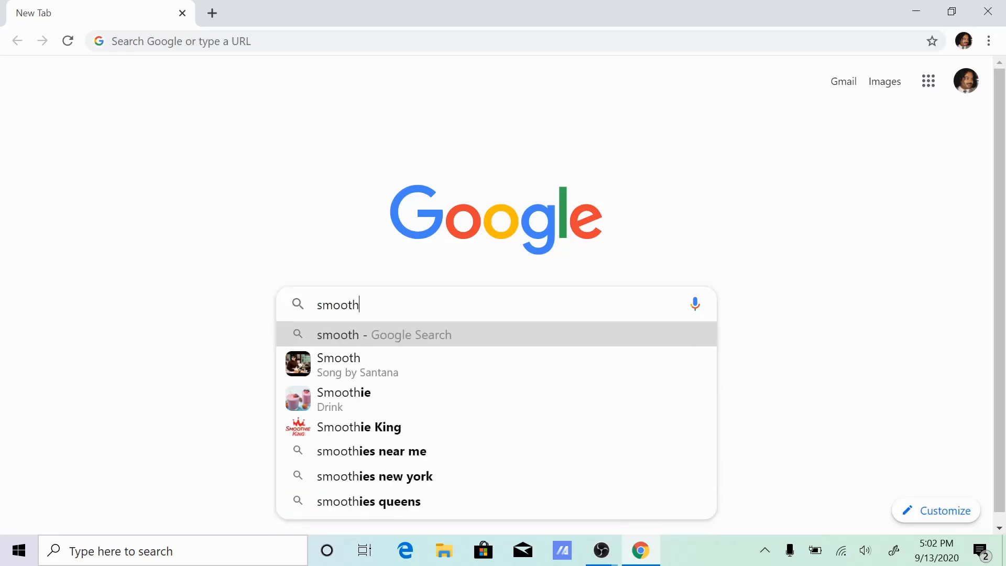
type("d")
type("aw")
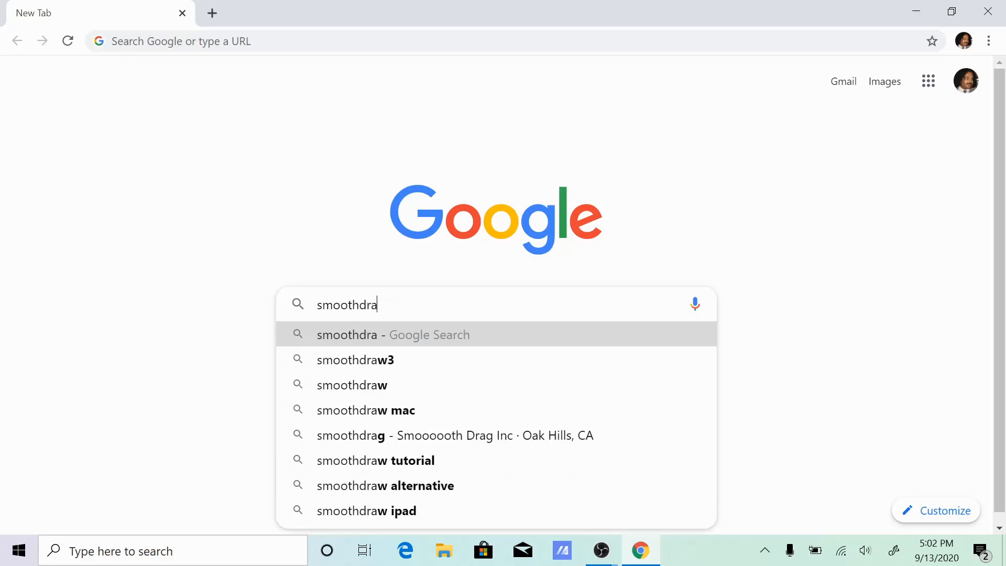
left_click(340, 340)
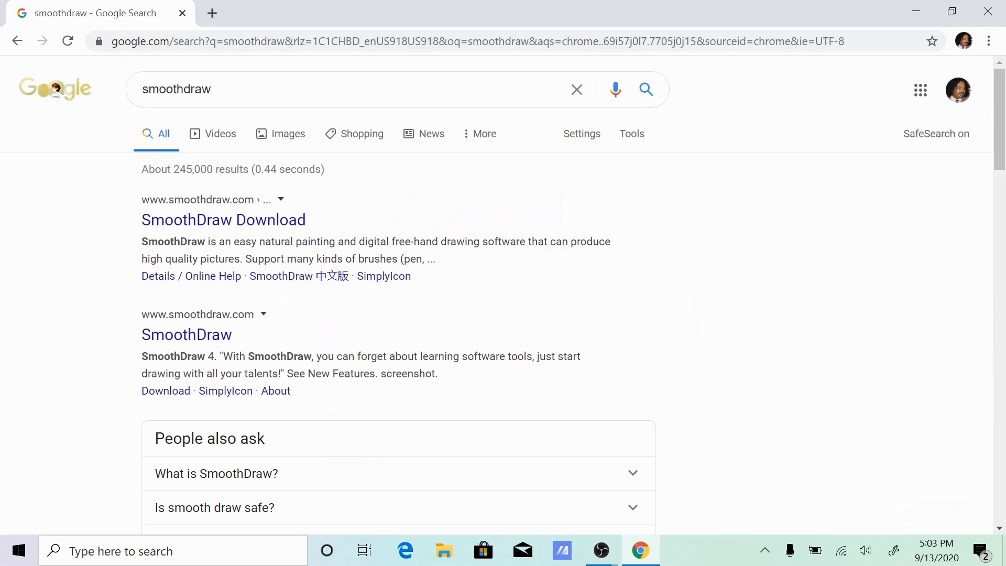
From the SmoothDraw Download page, download the SmoothDraw 4.0.5 installer and run it
left_click(270, 229)
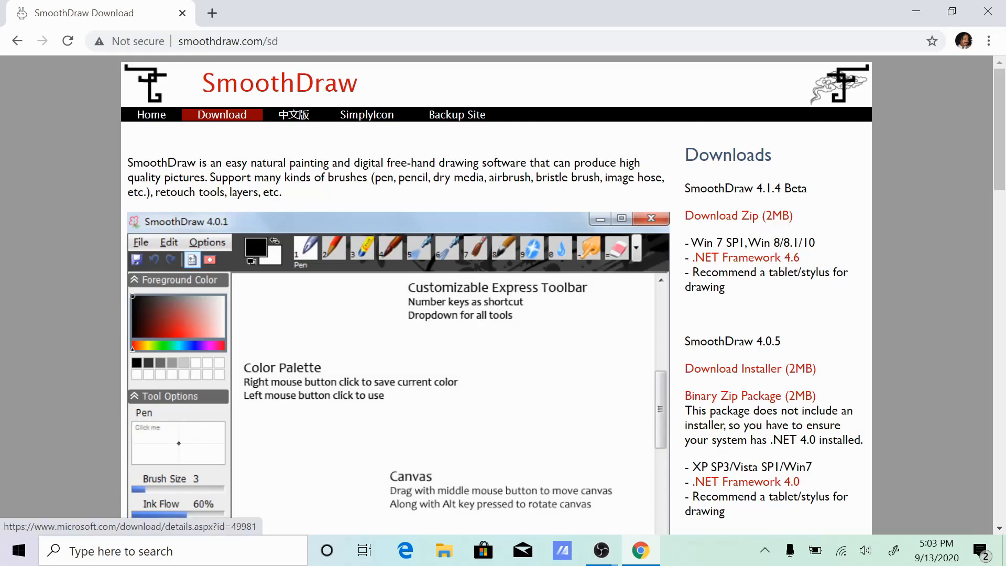
left_click(761, 375)
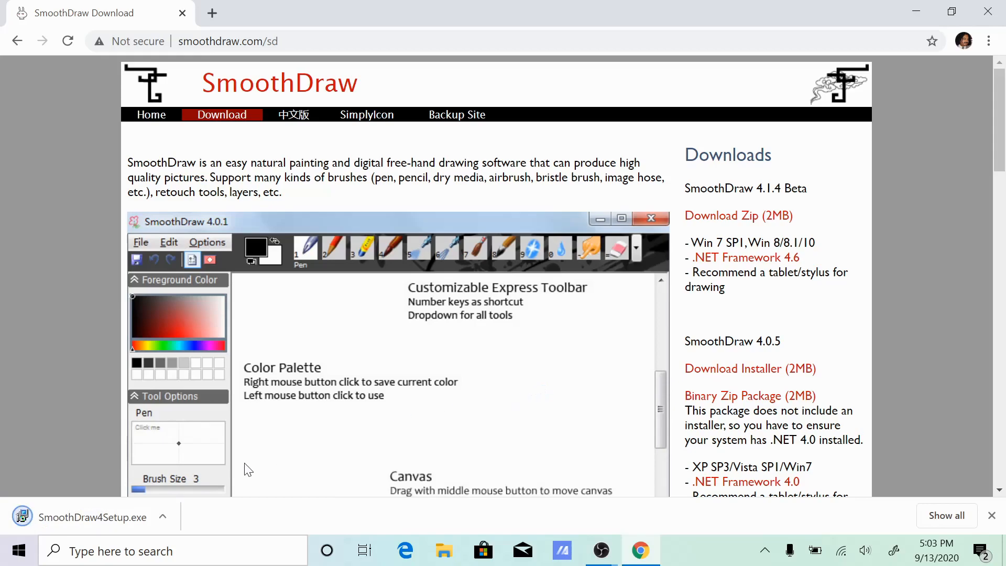
left_click(77, 514)
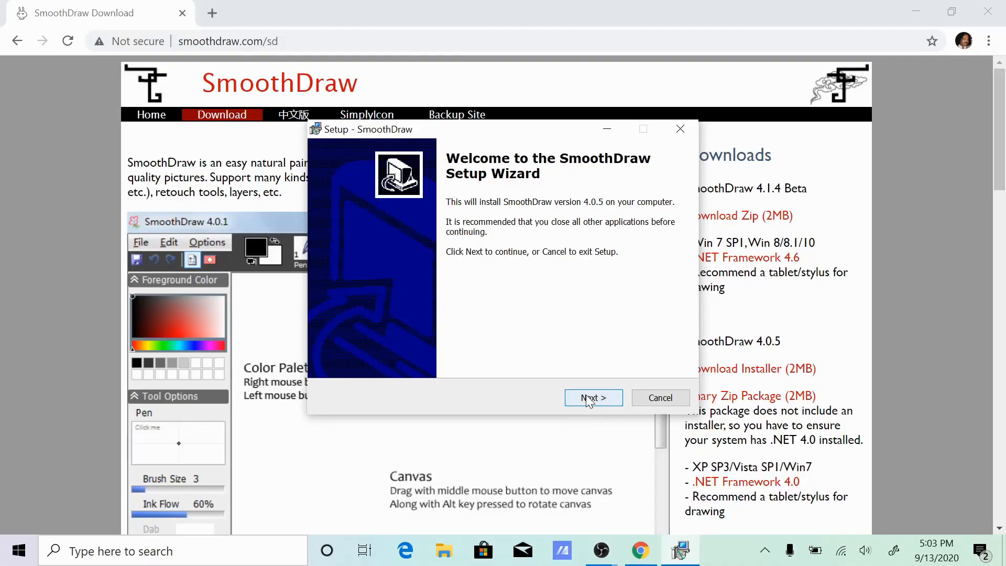
Install SmoothDraw 4.0.5 with the license agreement accepted and the default folder C:\Program Files (x86)\SmoothDraw, finish the setup and close the browser
left_click(590, 399)
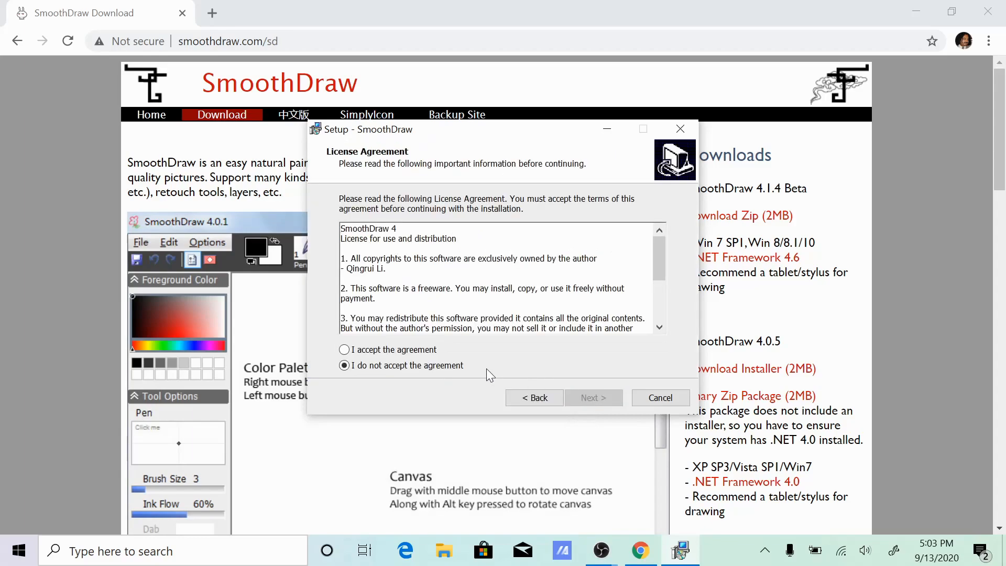
left_click(345, 350)
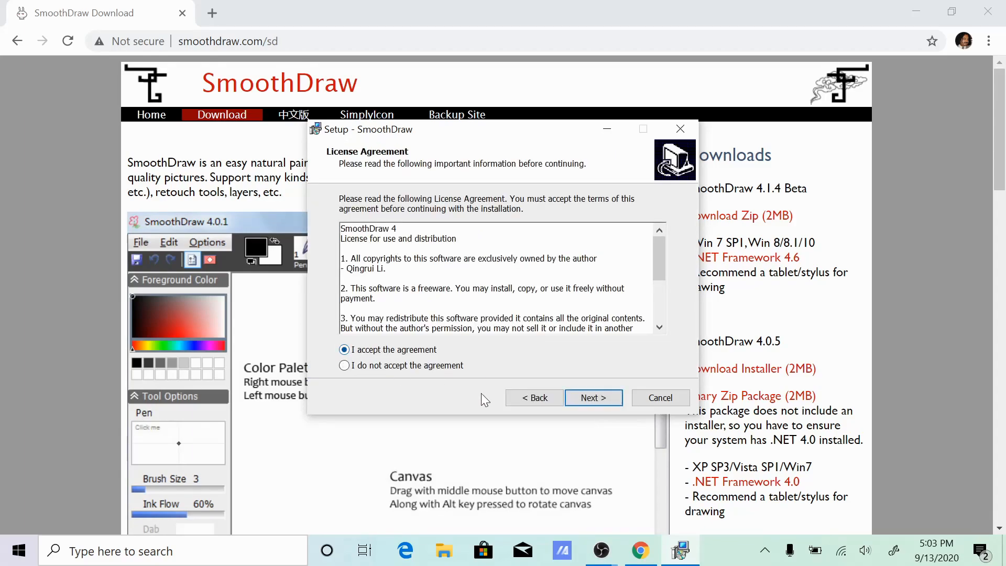
left_click(594, 398)
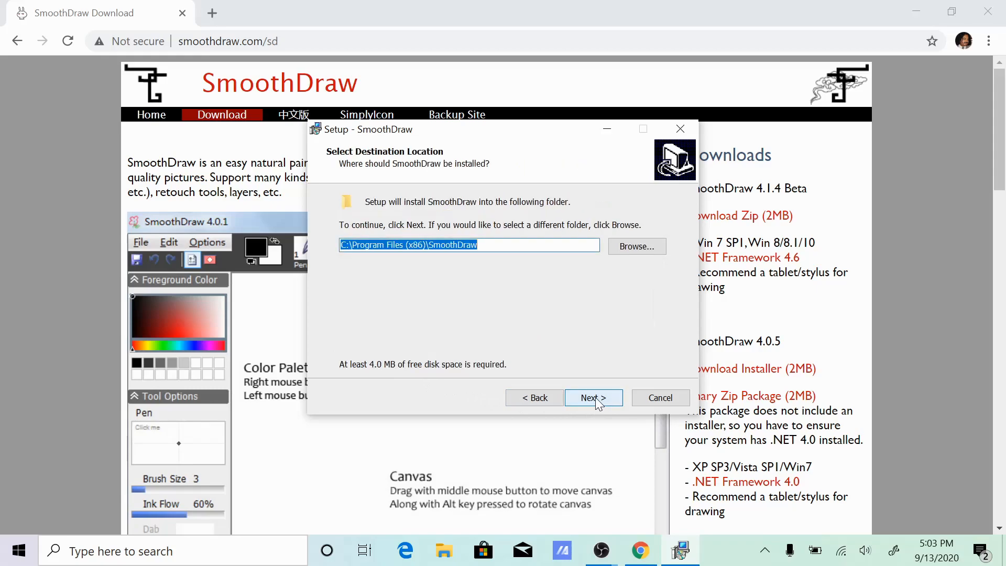
left_click(596, 400)
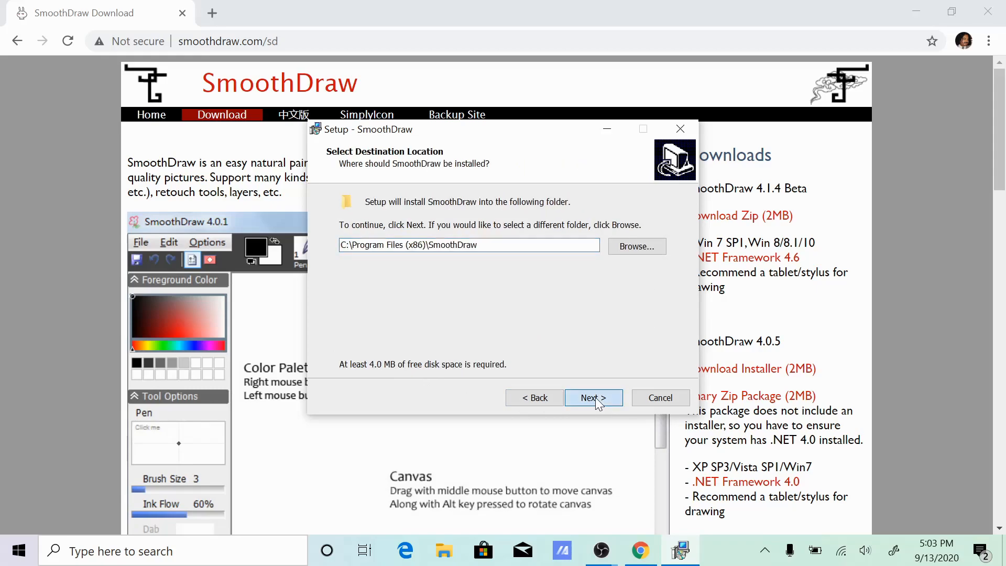
left_click(595, 398)
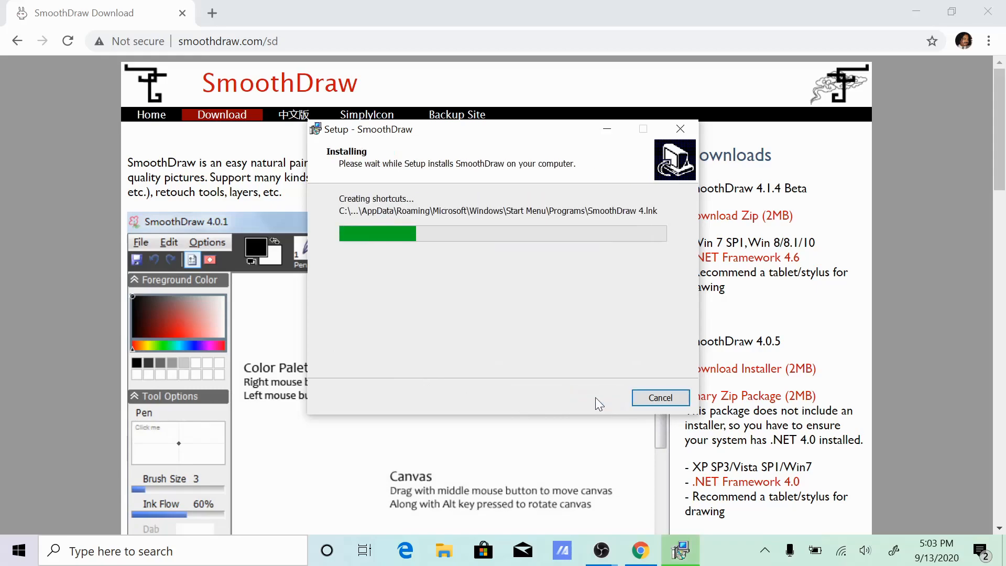
left_click(595, 397)
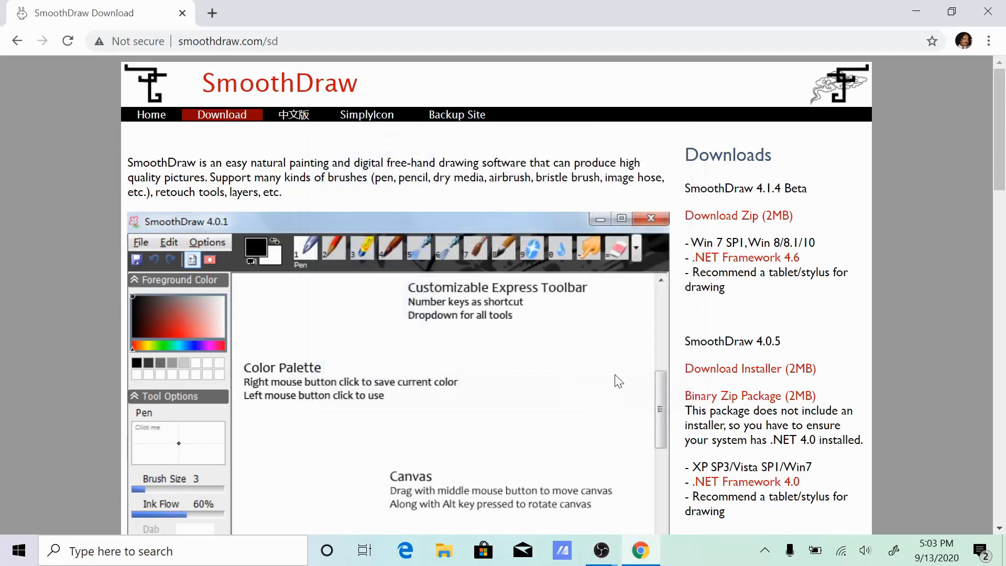
left_click(986, 12)
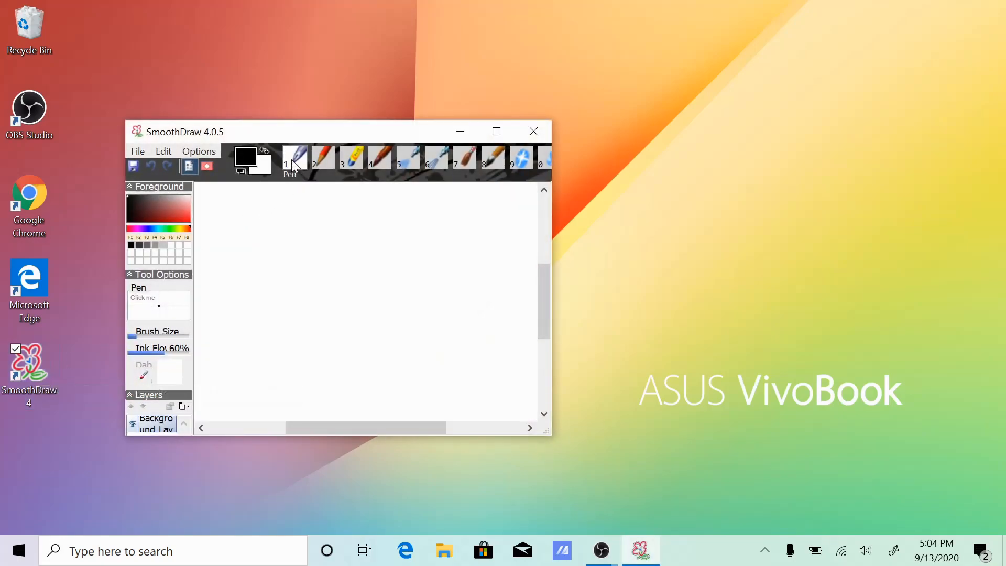
Move the SmoothDraw window aside, switch to OBS and set the Window Capture source to the [SmoothDraw4.exe]: SmoothDraw 4.0.5 window
left_click_drag(279, 131, 245, 69)
left_click(601, 550)
left_click(555, 493)
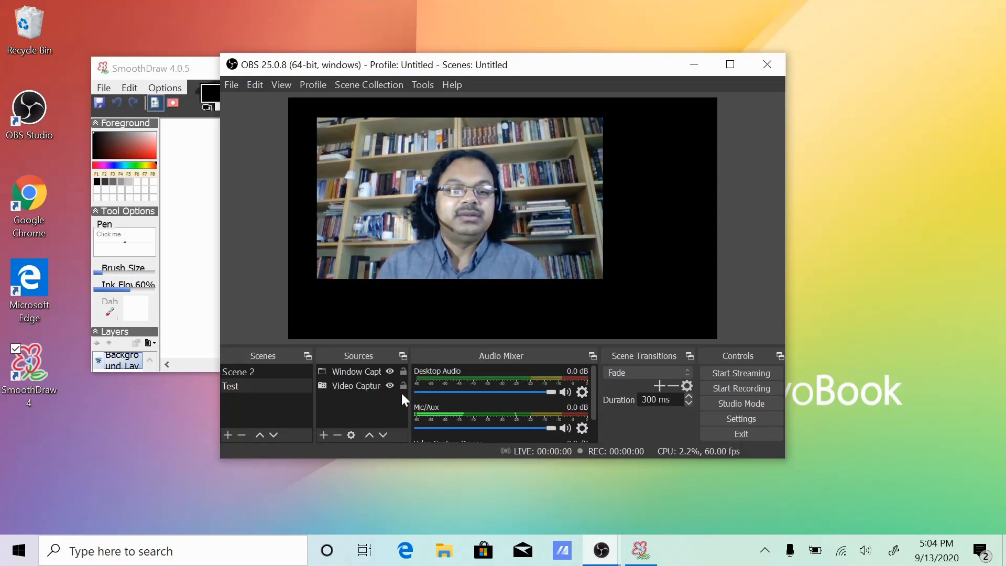
double_click(366, 373)
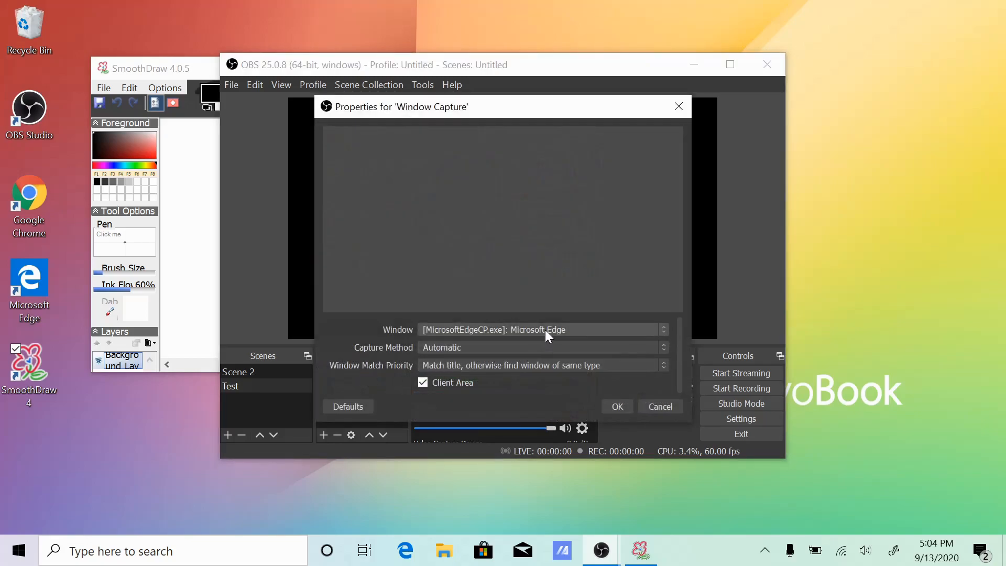
left_click(545, 330)
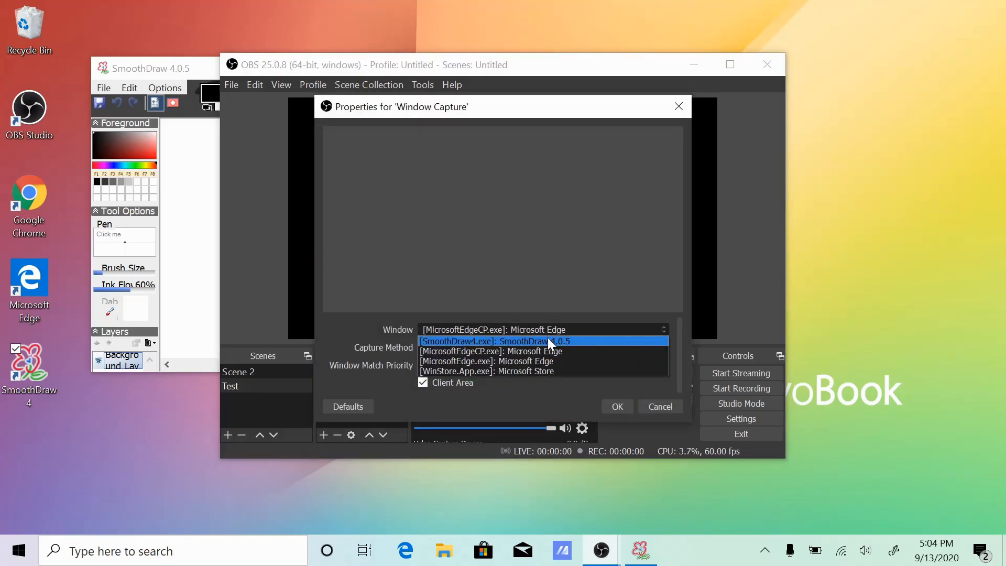
left_click(549, 341)
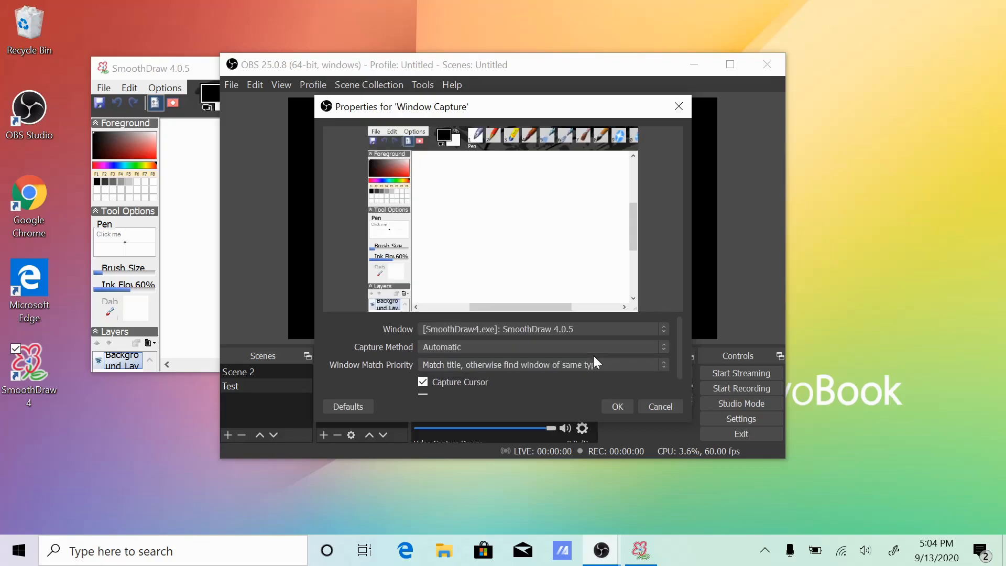
left_click(617, 401)
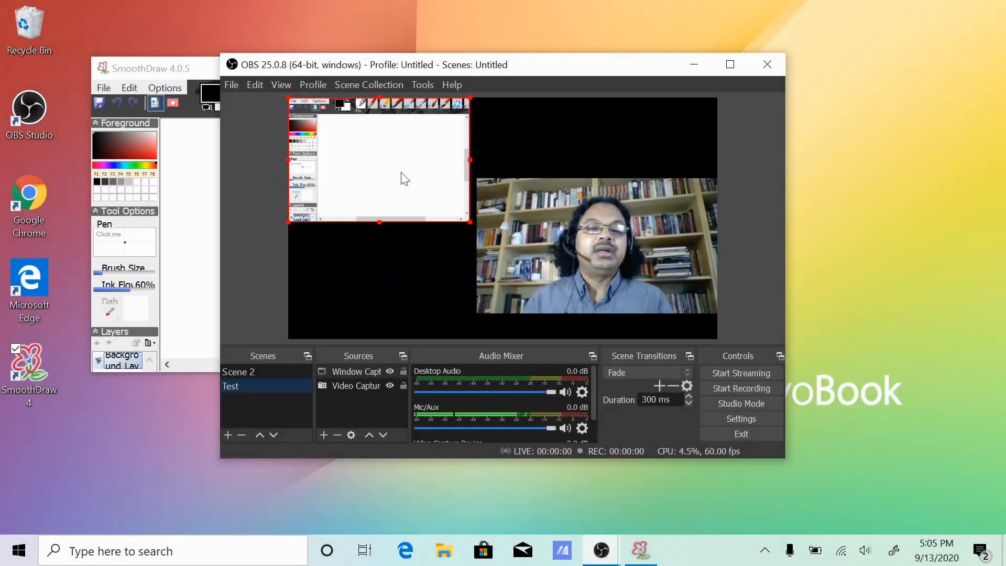
Move the webcam source up in the order, above the SmoothDraw capture, and place it at a smaller size in the canvas's lower-right corner
left_click_drag(513, 228, 415, 170)
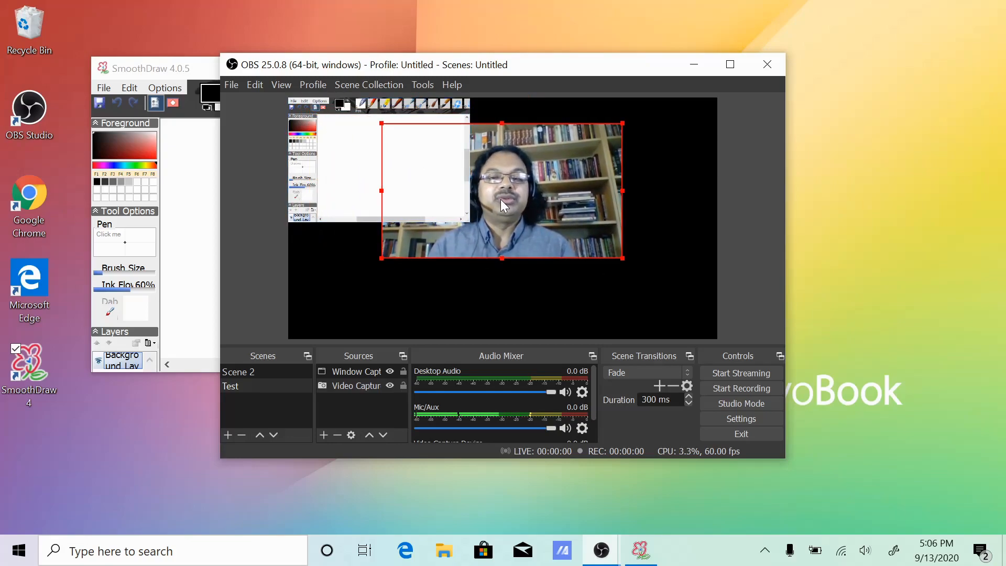
right_click(530, 180)
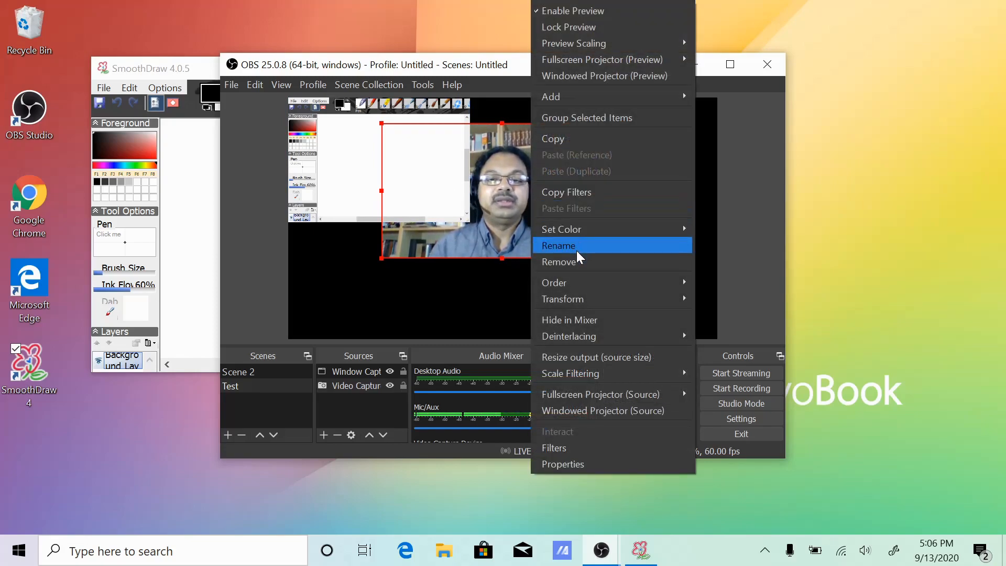
mouse_move(576, 283)
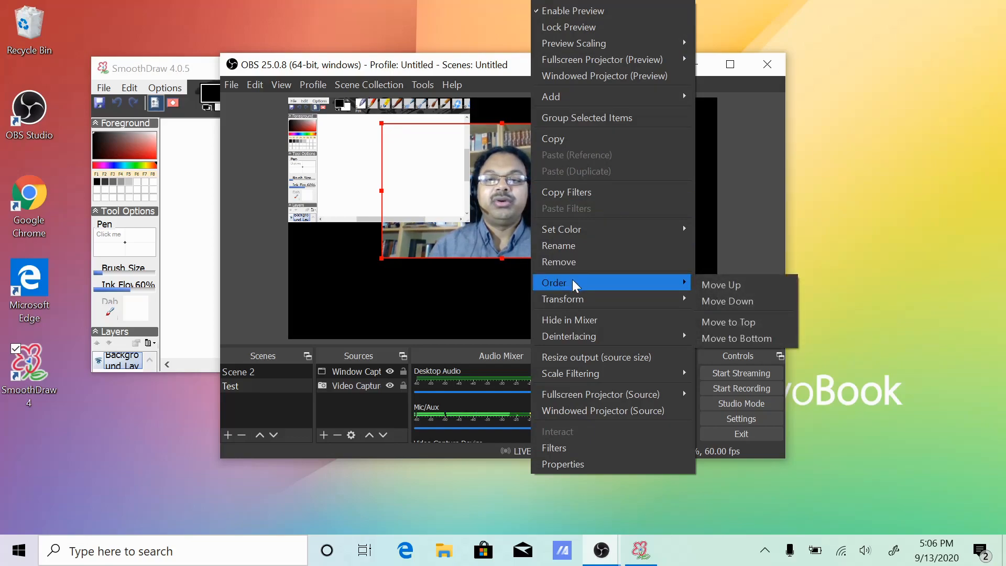
left_click(719, 286)
left_click_drag(549, 187, 643, 266)
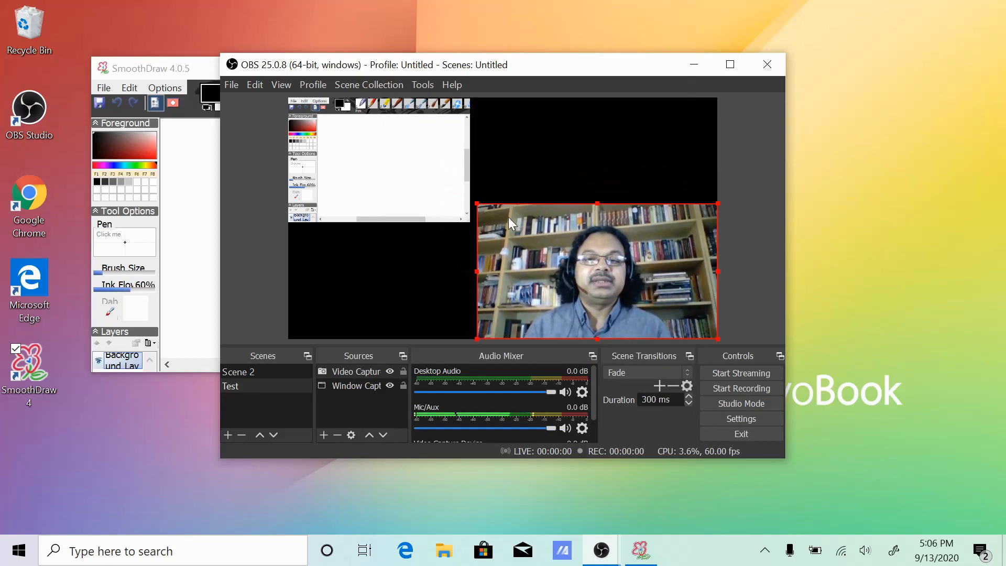
left_click_drag(478, 204, 527, 230)
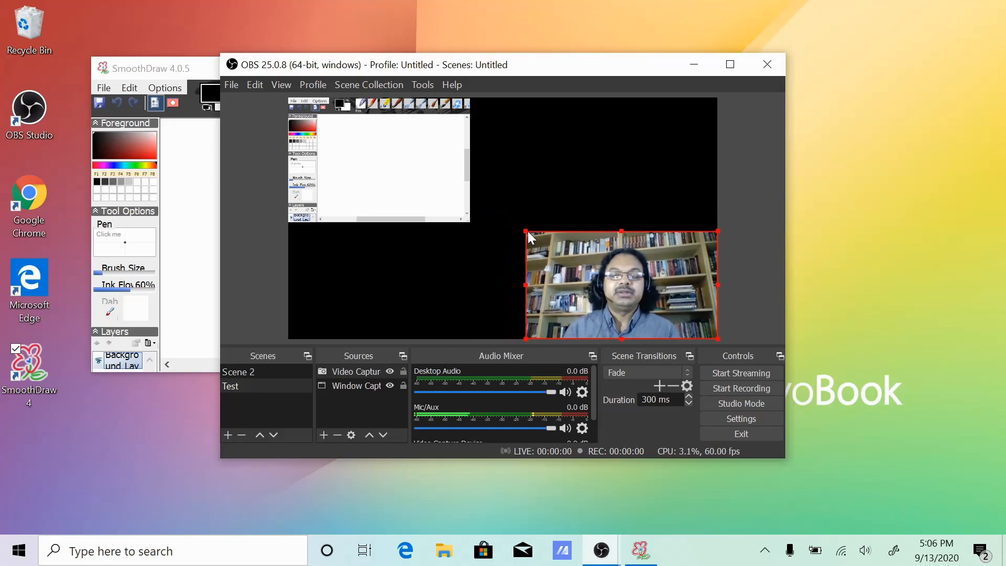
Enlarge the SmoothDraw capture to the full width of the canvas and shrink the webcam source further in its corner
left_click(444, 197)
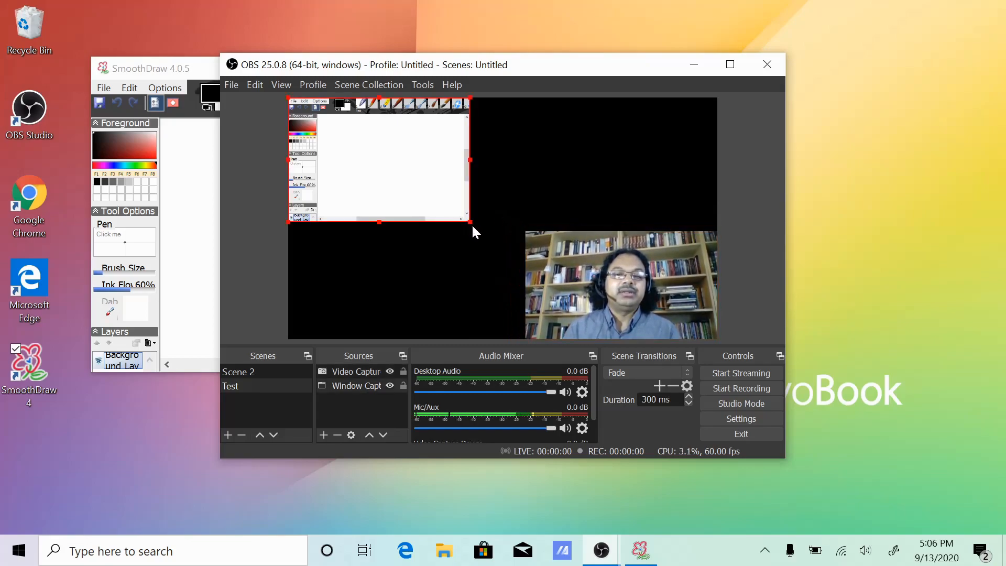
left_click_drag(470, 222, 717, 340)
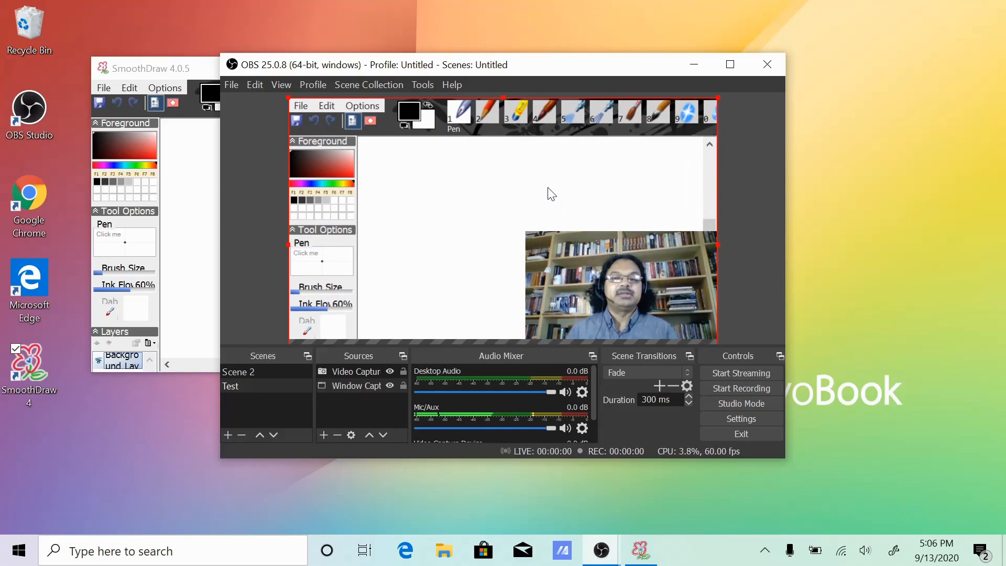
left_click(548, 262)
left_click_drag(527, 234, 566, 251)
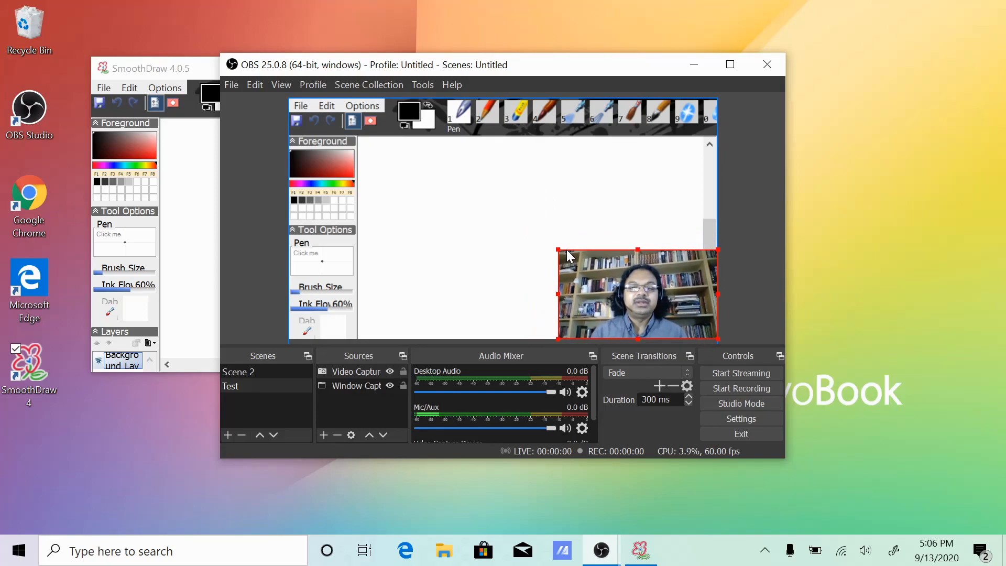
Shift and enlarge the SmoothDraw capture until its side panels and vertical scroll bar lie outside the canvas edges
left_click_drag(479, 223, 411, 182)
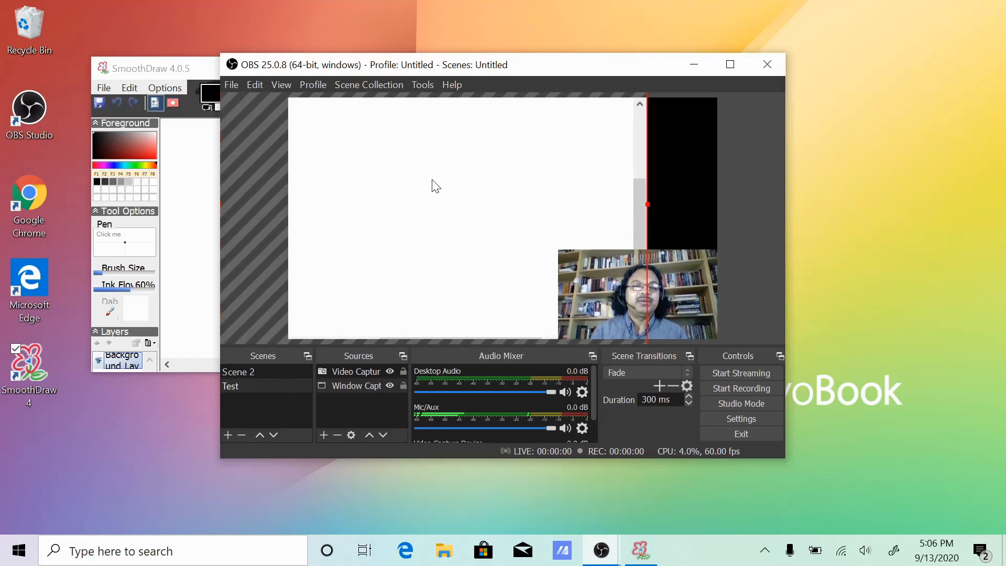
left_click_drag(647, 203, 723, 211)
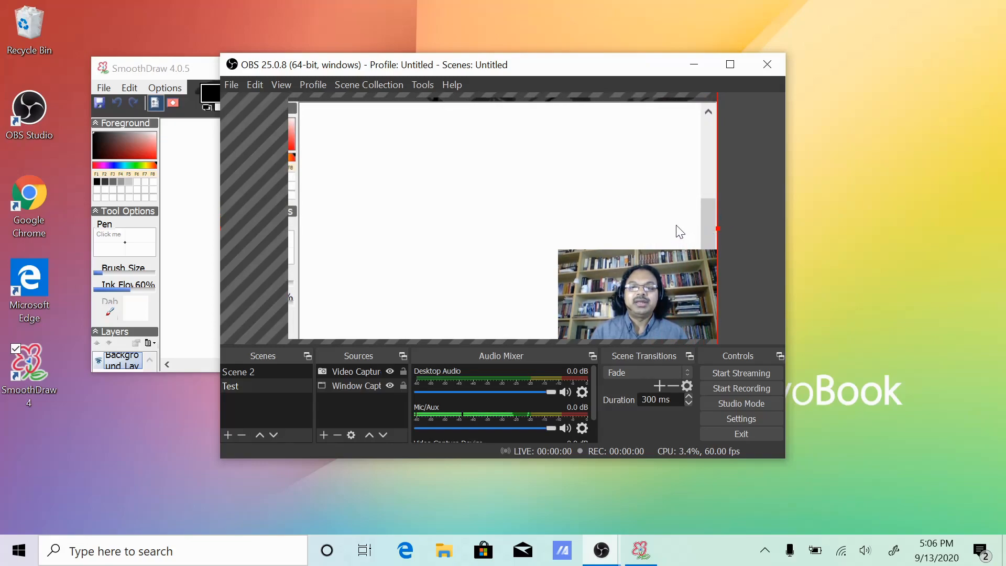
left_click_drag(640, 218, 631, 220)
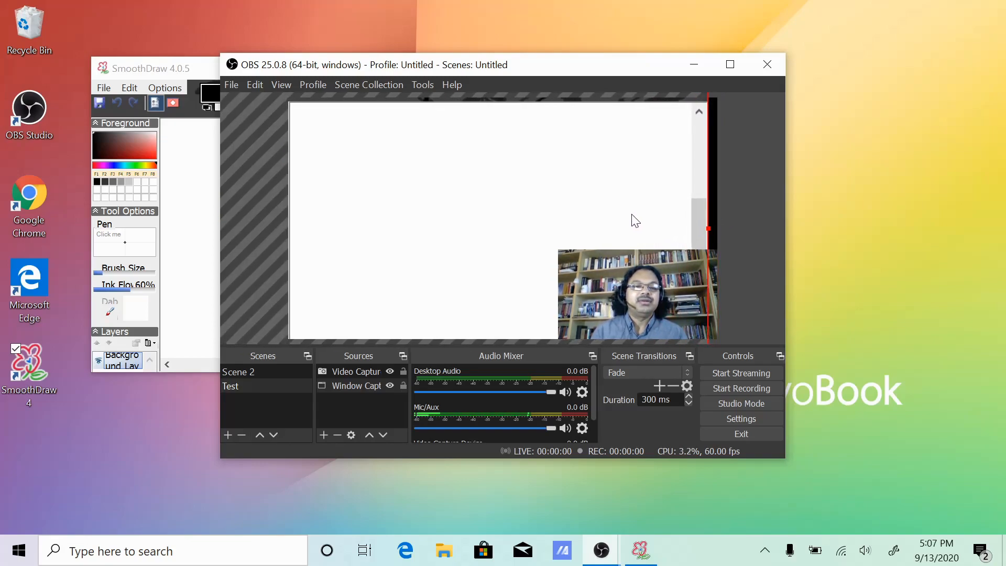
left_click_drag(704, 229, 725, 227)
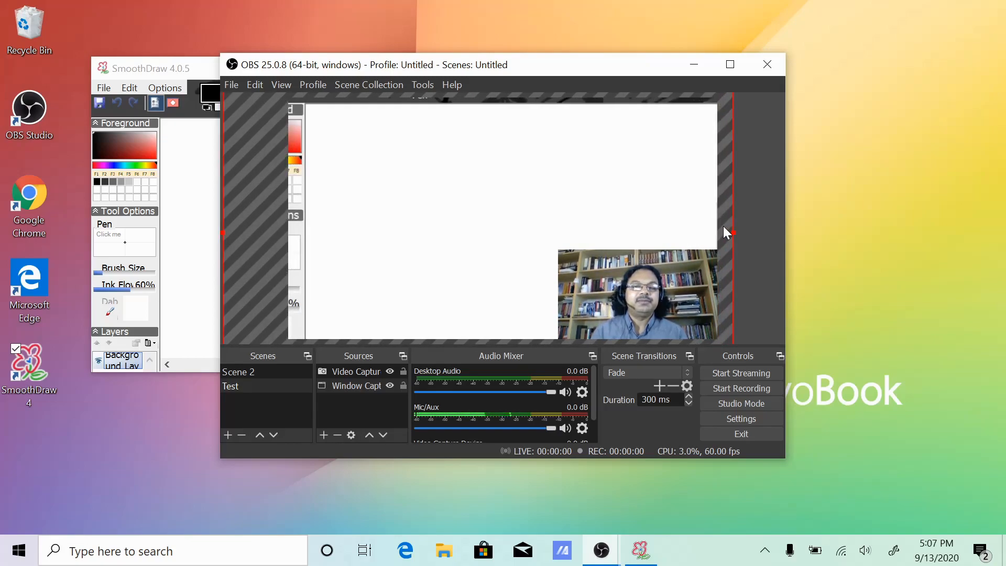
left_click_drag(572, 229, 534, 227)
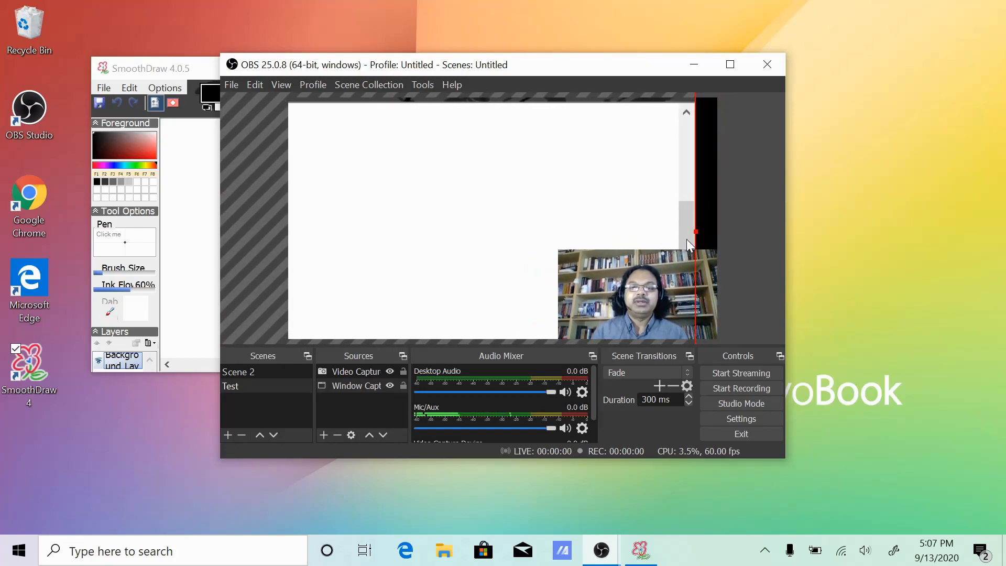
left_click_drag(695, 233, 737, 238)
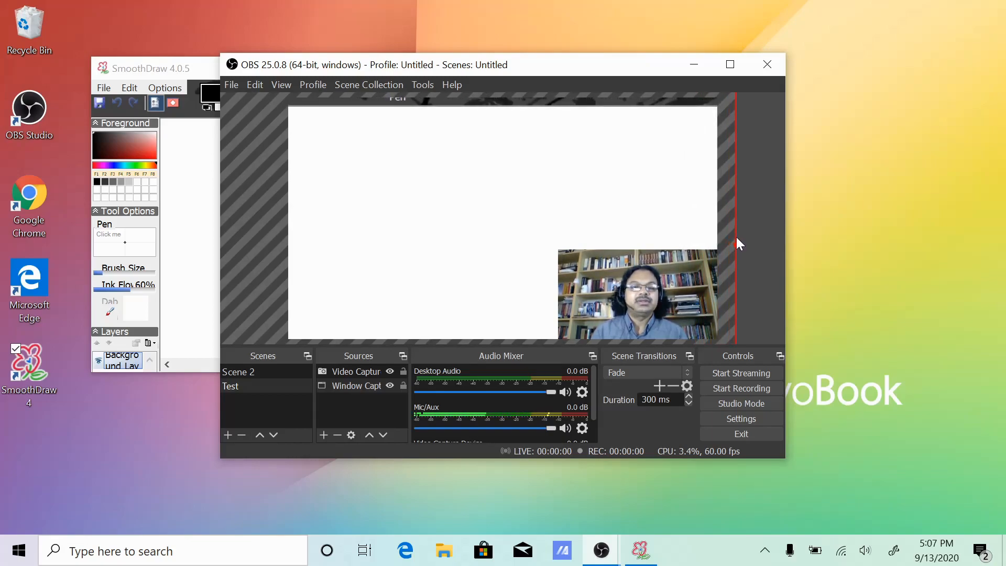
Arrange the SmoothDraw and OBS windows side by side and move the SmoothDraw capture up until its brush toolbar is outside the canvas
left_click_drag(522, 70, 729, 62)
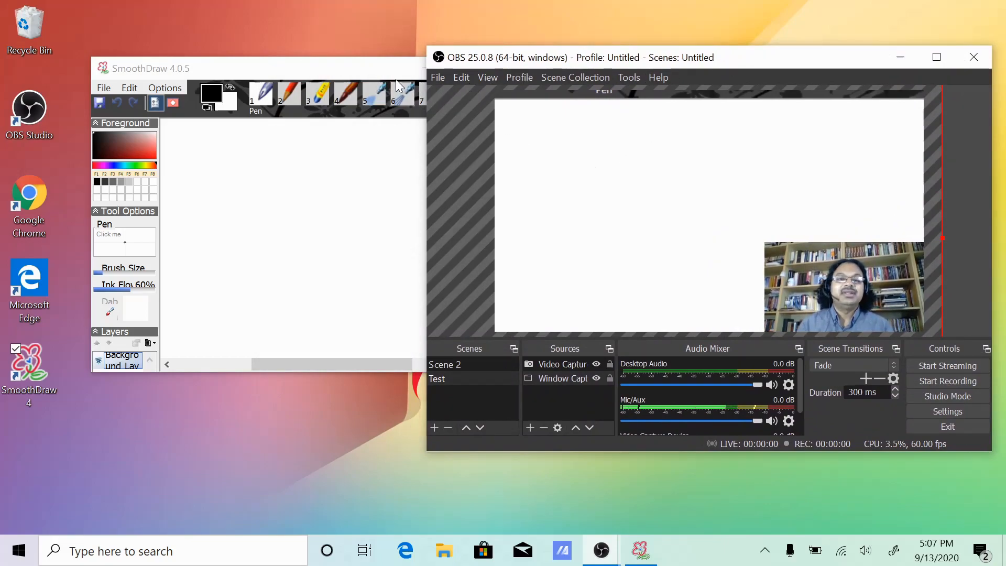
left_click_drag(383, 74, 294, 57)
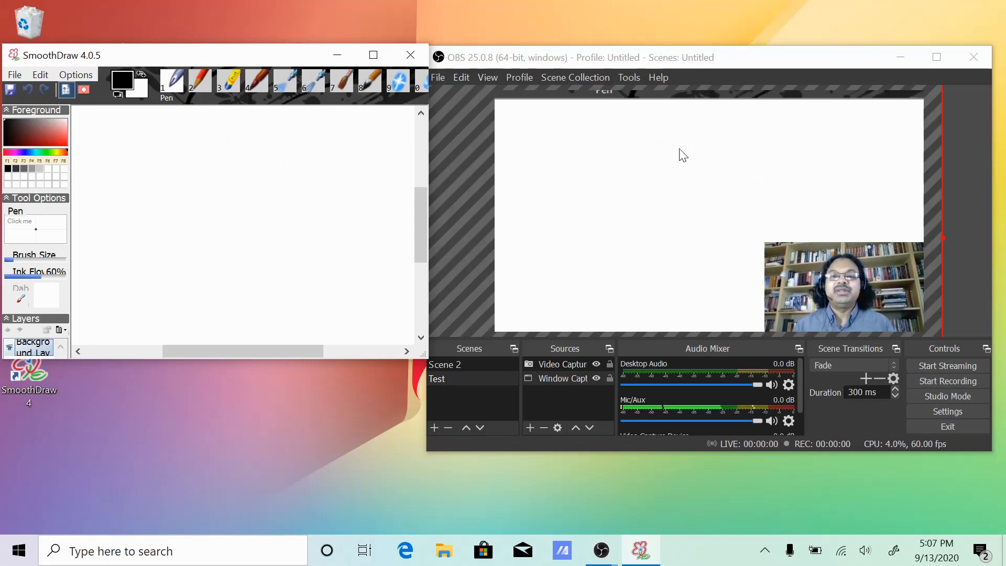
left_click(684, 136)
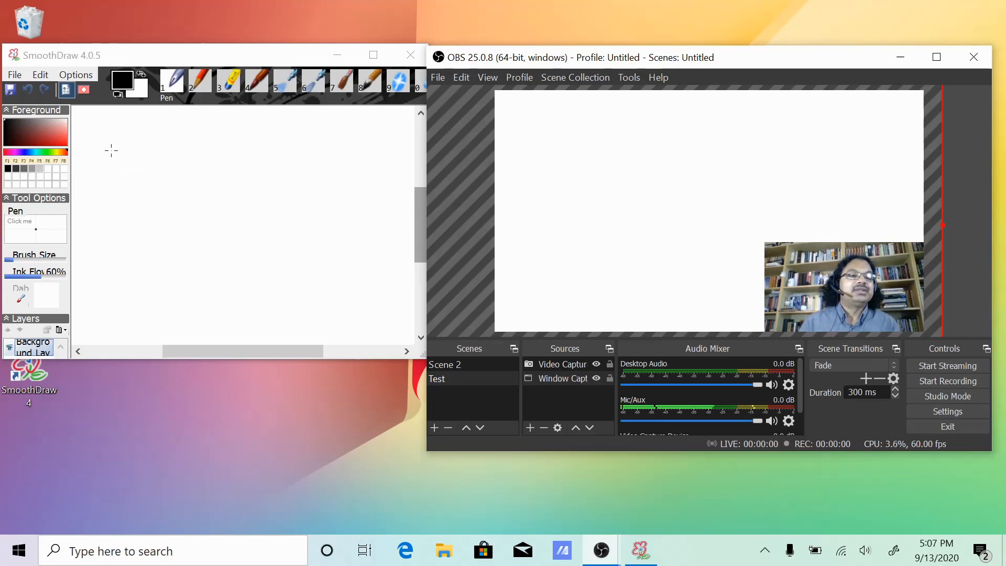
Handwrite "Hi" and, below it, the equation "x² - 1 = 0" with the black Pen on the SmoothDraw canvas
left_click_drag(104, 138, 105, 162)
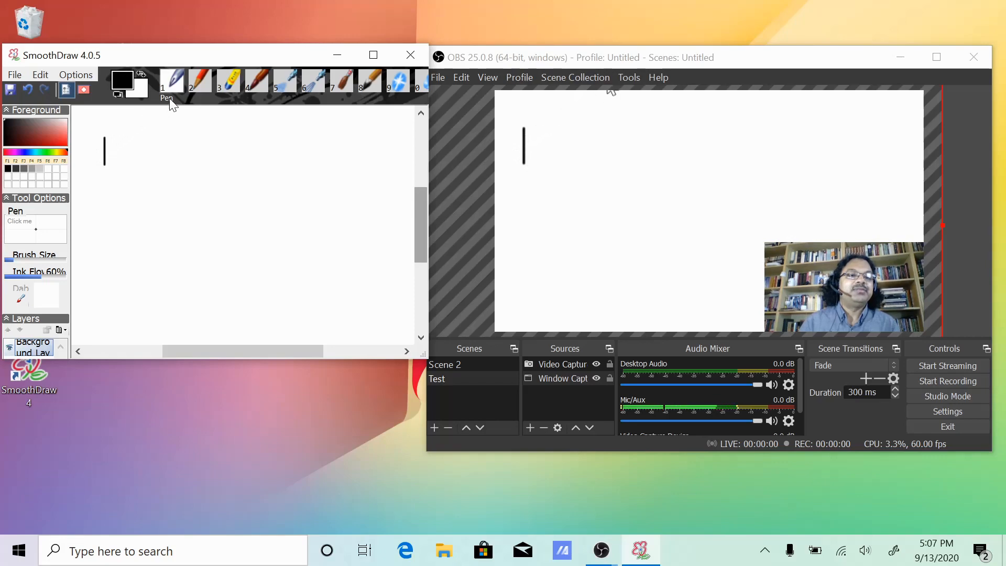
mouse_move(118, 137)
left_mouse_down()
mouse_move(118, 167)
mouse_move(114, 153)
mouse_move(128, 167)
left_mouse_up()
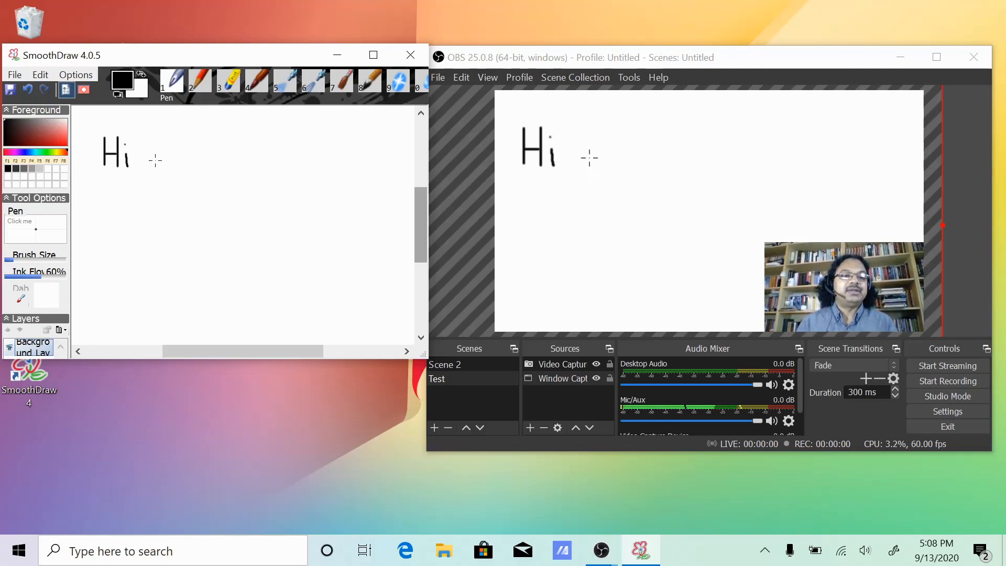
mouse_move(157, 182)
left_mouse_down()
mouse_move(175, 201)
mouse_move(158, 204)
mouse_move(181, 186)
left_mouse_up()
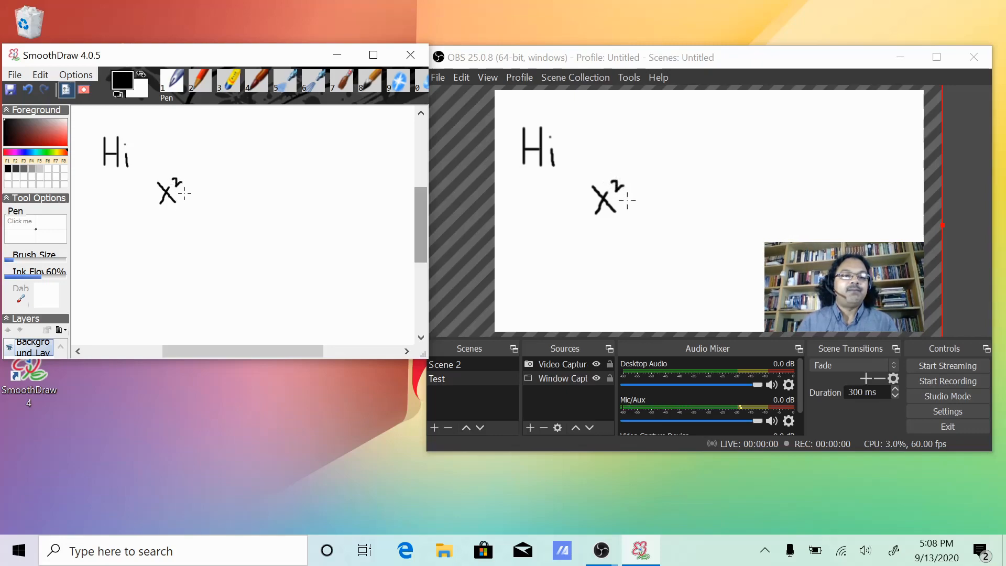
mouse_move(185, 194)
left_mouse_down()
mouse_move(206, 189)
mouse_move(207, 206)
mouse_move(245, 199)
left_mouse_up()
left_click_drag(253, 193, 253, 193)
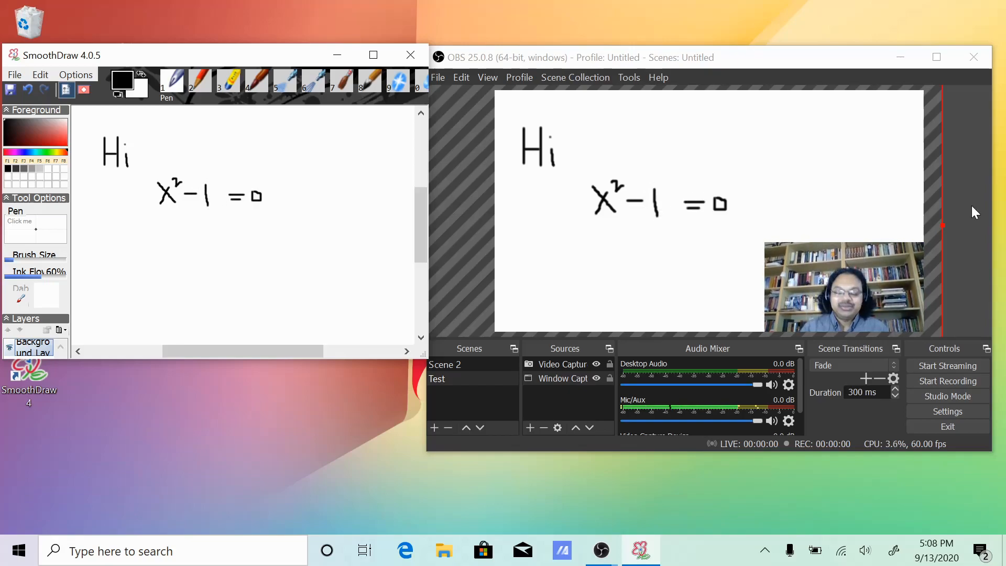
right_click(973, 207)
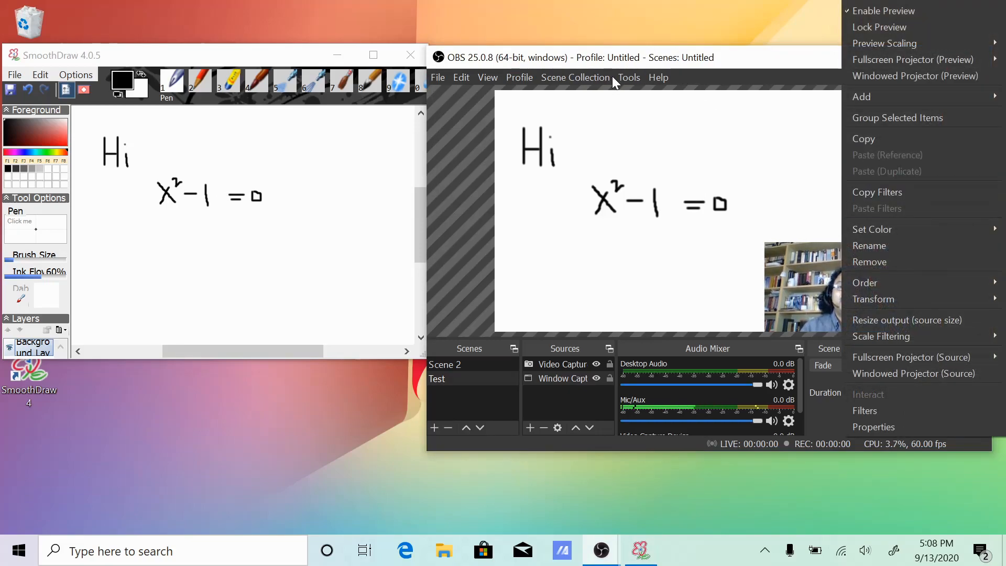
left_click(750, 56)
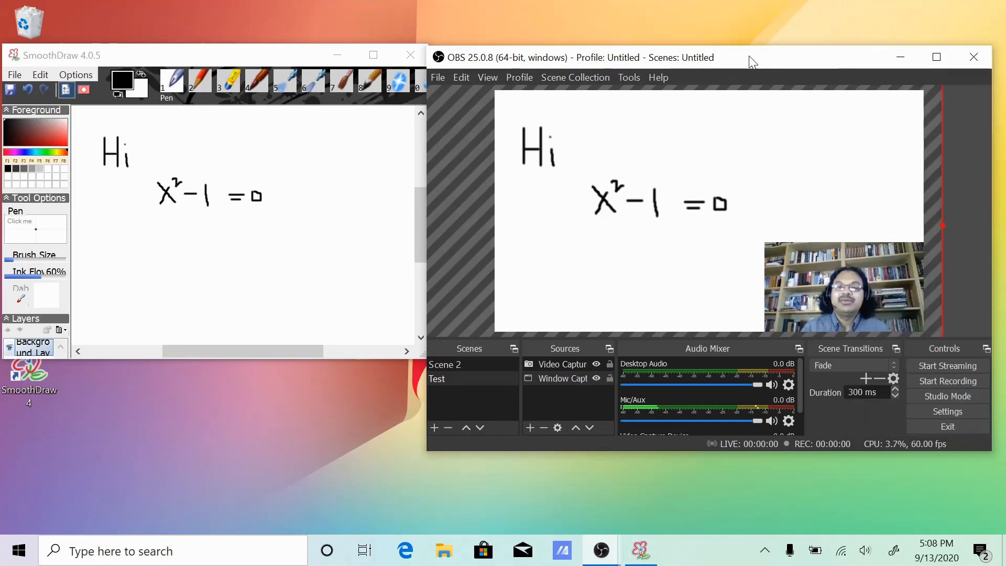
Open a windowed projector of the OBS preview, minimize the main OBS window, and place the projector beside the SmoothDraw window
left_click(975, 140)
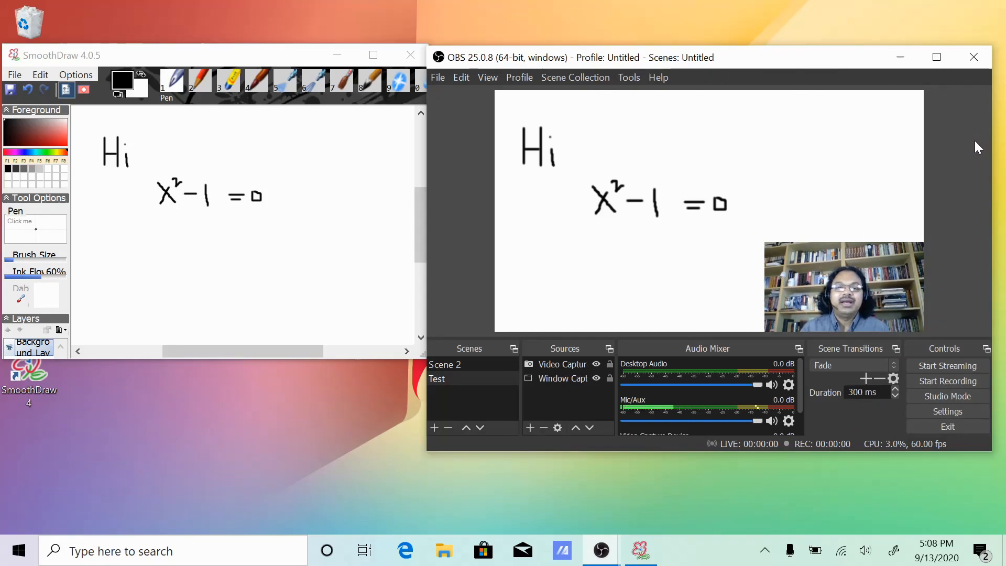
right_click(965, 209)
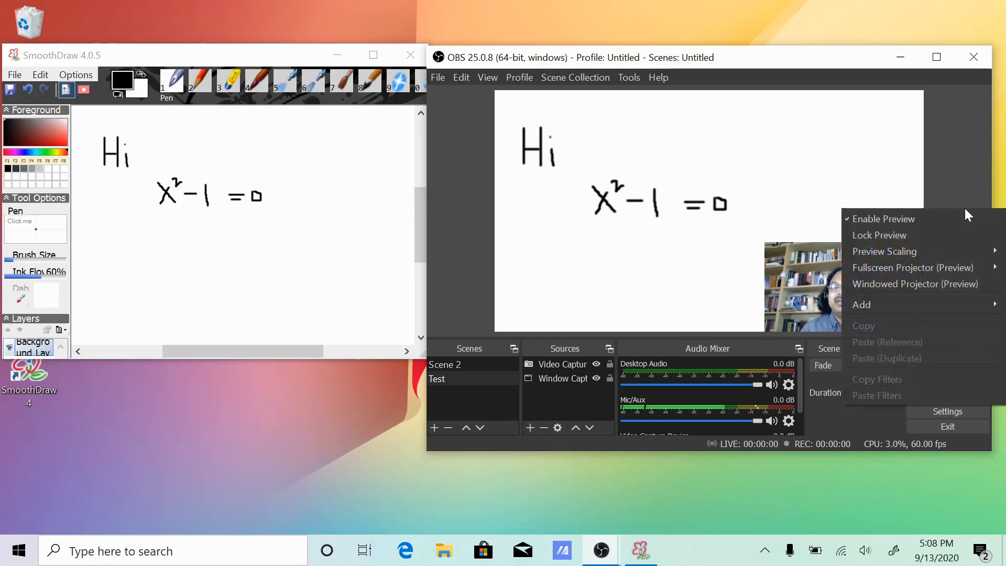
left_click(935, 287)
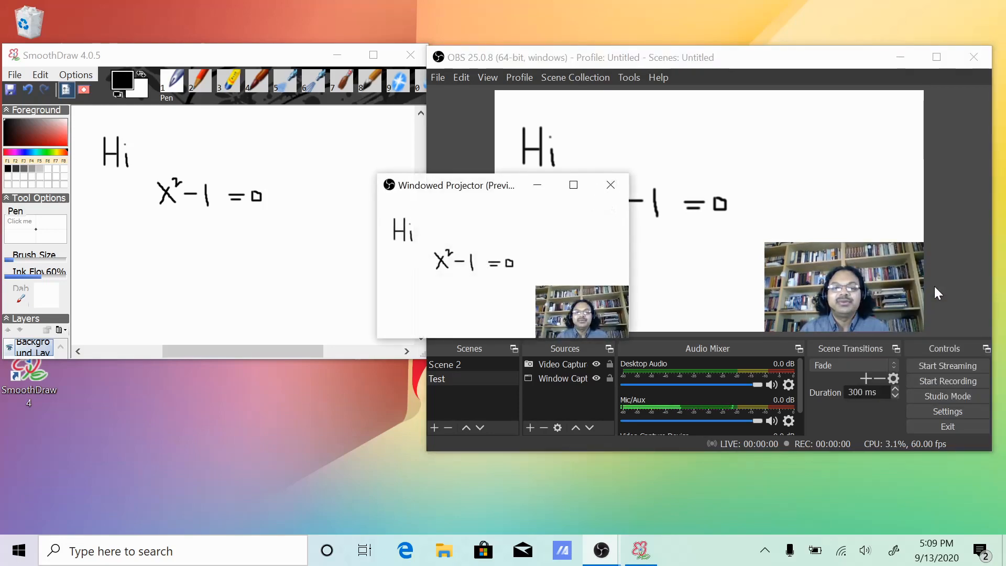
left_click(901, 56)
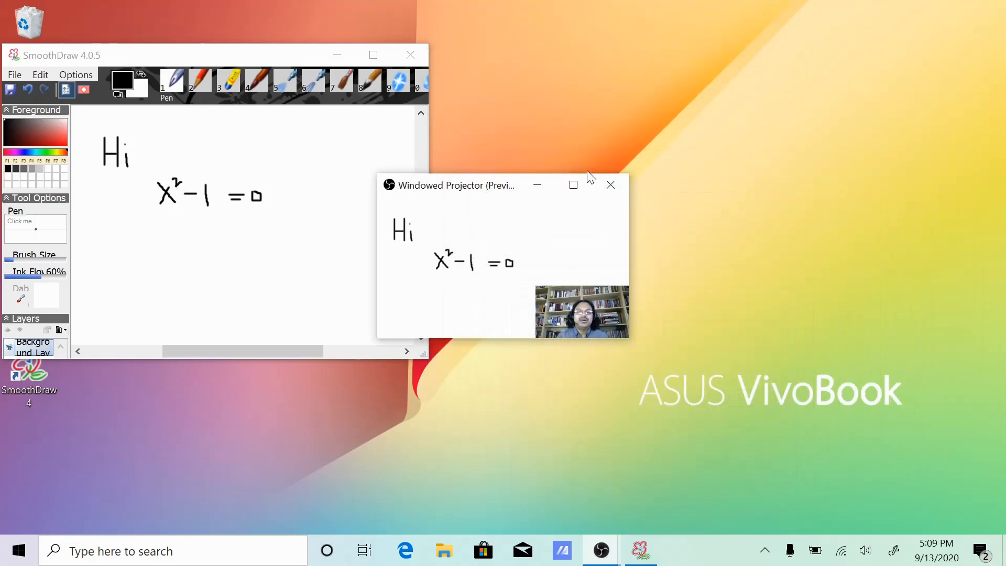
left_click_drag(465, 187, 619, 57)
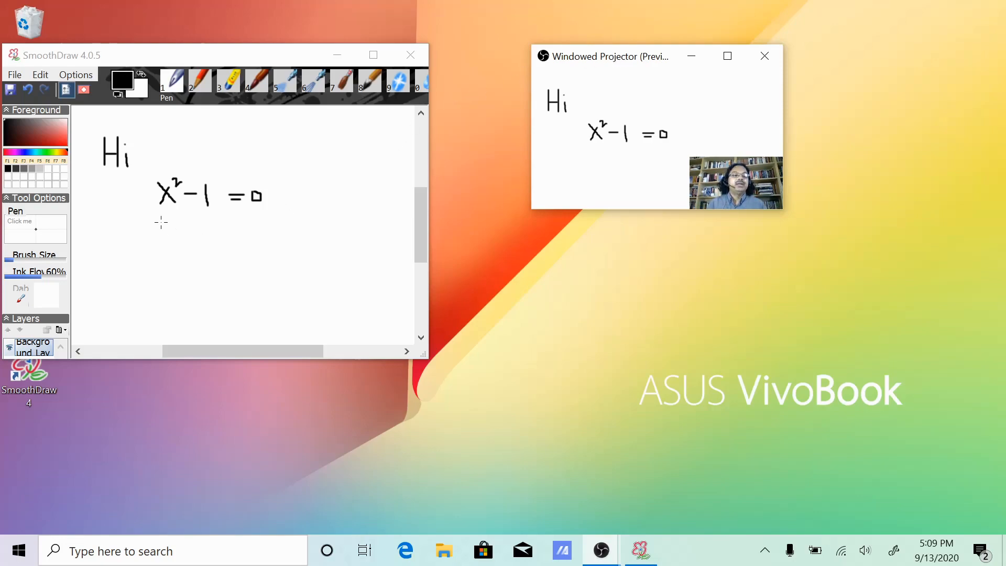
Handwrite the factored line "(x-1)(x+) = 0" below the equation on the SmoothDraw canvas
mouse_move(161, 223)
left_mouse_down()
mouse_move(175, 242)
mouse_move(161, 243)
left_mouse_up()
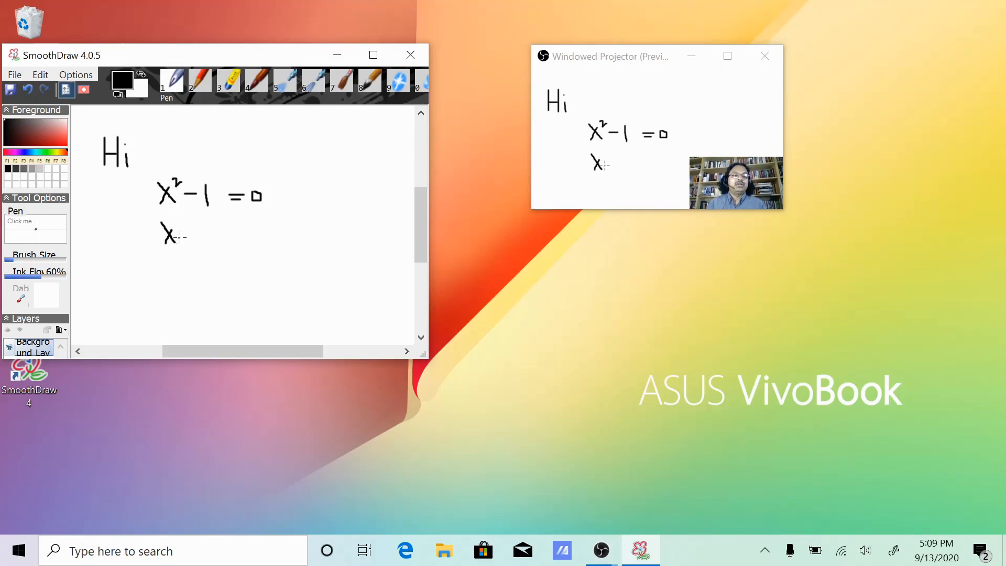
mouse_move(191, 227)
left_mouse_down()
mouse_move(194, 243)
mouse_move(205, 227)
mouse_move(207, 259)
left_mouse_up()
left_click_drag(157, 221, 153, 253)
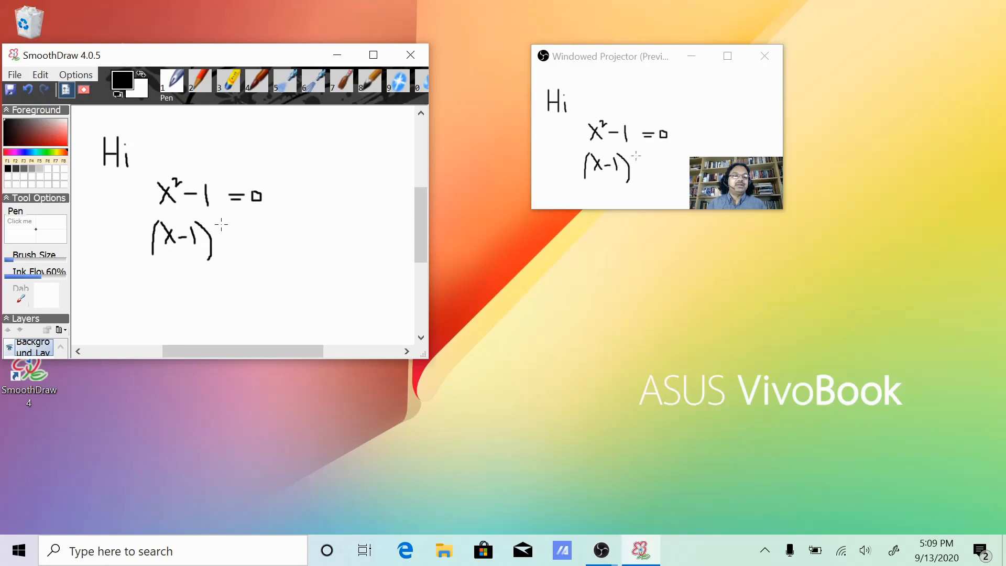
mouse_move(229, 223)
left_mouse_down()
mouse_move(230, 257)
mouse_move(246, 238)
mouse_move(279, 238)
mouse_move(271, 243)
mouse_move(282, 229)
mouse_move(287, 259)
left_mouse_up()
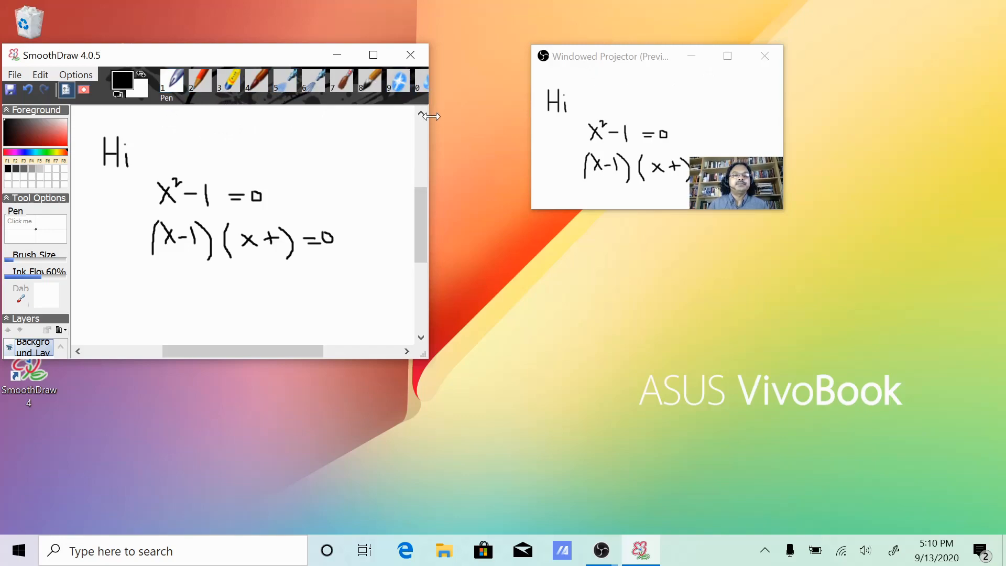
Widen the SmoothDraw window until the Soft Eraser fits in its brush toolbar
left_click_drag(433, 116, 478, 115)
left_click(456, 83)
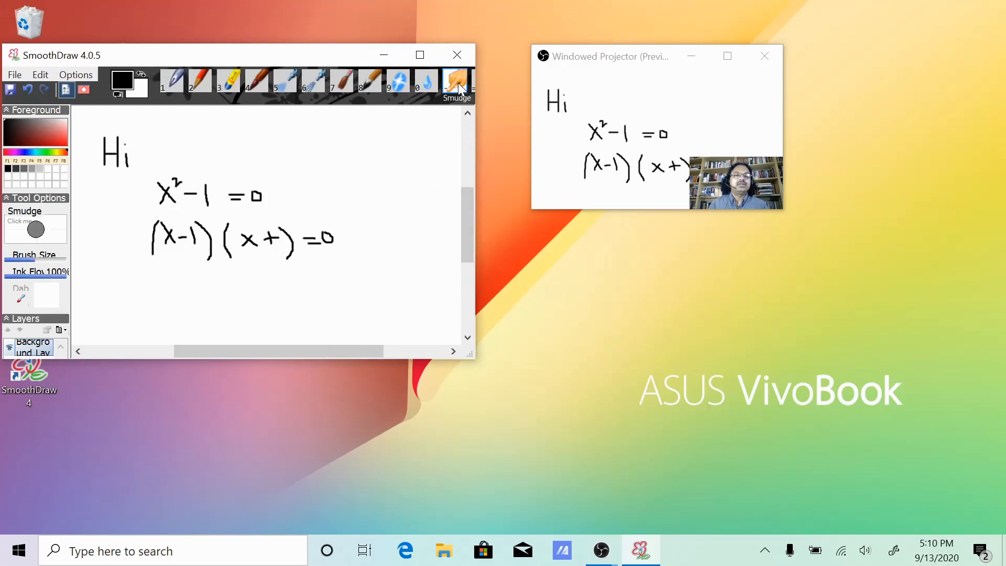
left_click_drag(476, 118, 517, 119)
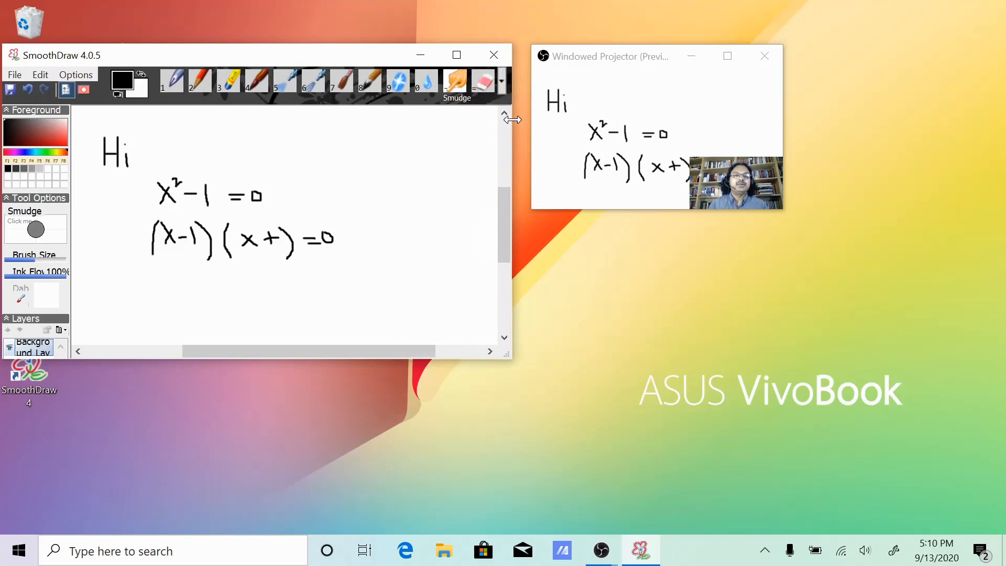
Erase the handwritten factored line below the equation, starting with the Soft Eraser and finishing with the Hard Eraser
left_click(483, 82)
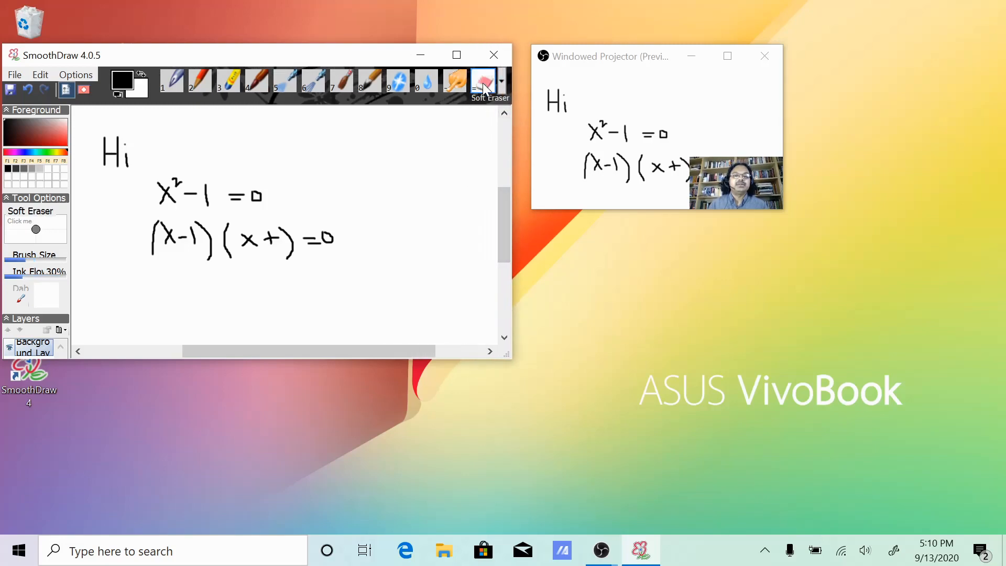
mouse_move(262, 239)
left_mouse_down()
mouse_move(287, 254)
mouse_move(281, 229)
mouse_move(296, 245)
mouse_move(336, 235)
mouse_move(301, 240)
mouse_move(329, 240)
mouse_move(325, 229)
mouse_move(334, 240)
mouse_move(307, 239)
left_mouse_up()
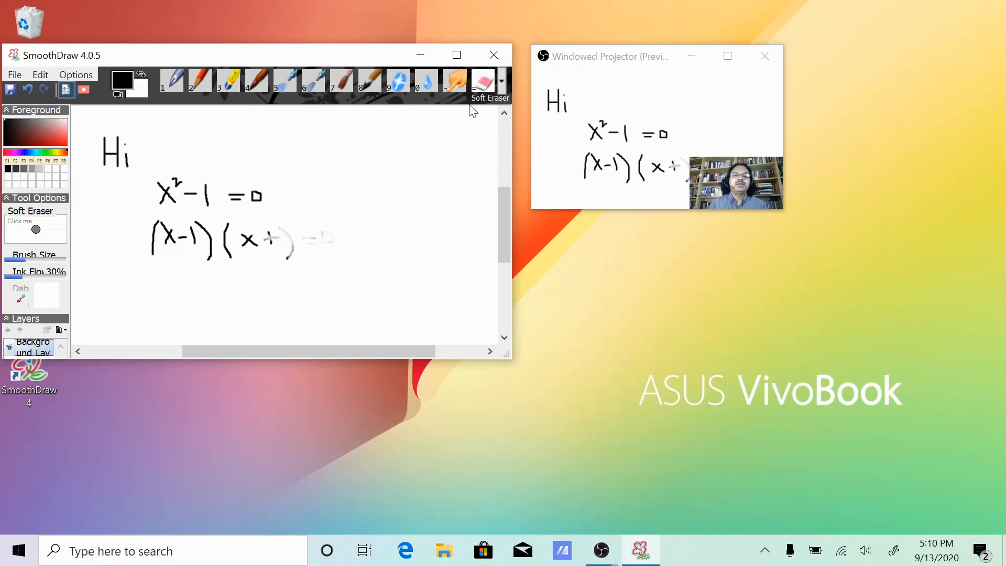
left_click(502, 81)
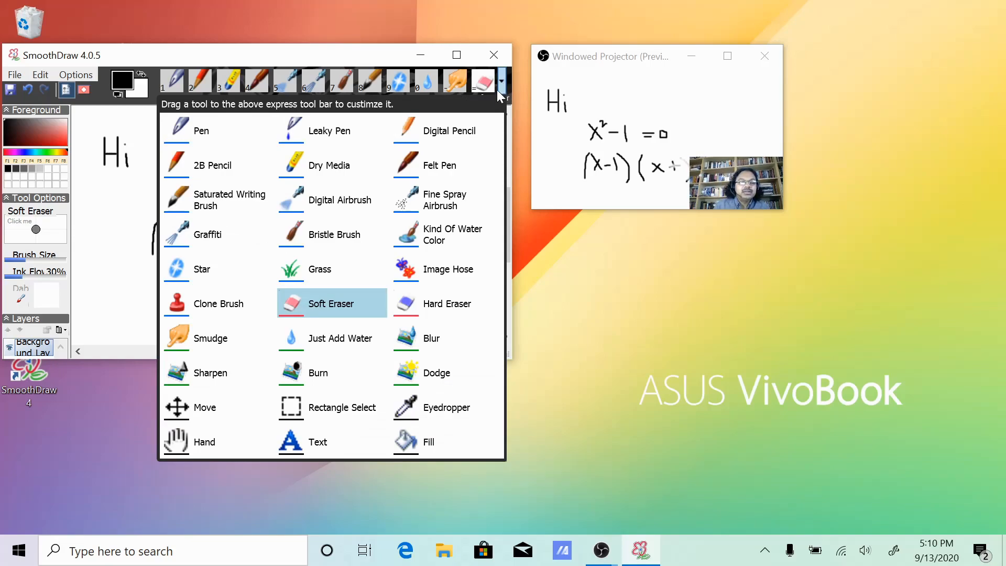
left_click(428, 304)
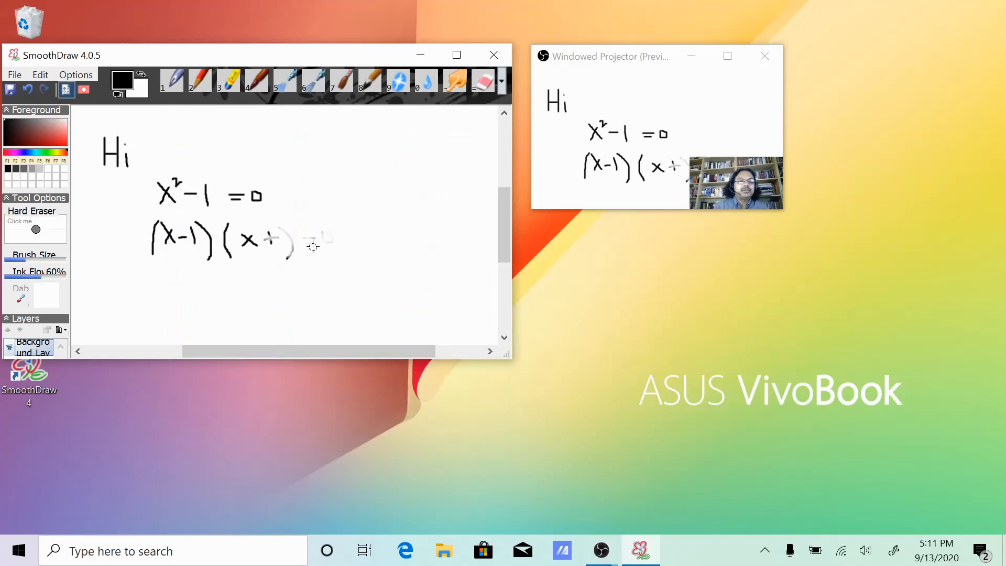
mouse_move(328, 242)
left_mouse_down()
mouse_move(300, 238)
mouse_move(287, 260)
mouse_move(285, 231)
mouse_move(273, 224)
mouse_move(273, 240)
mouse_move(262, 239)
mouse_move(285, 238)
mouse_move(244, 235)
mouse_move(257, 251)
mouse_move(239, 244)
mouse_move(229, 262)
mouse_move(225, 222)
mouse_move(208, 259)
mouse_move(197, 220)
mouse_move(213, 241)
mouse_move(205, 249)
mouse_move(190, 225)
mouse_move(178, 238)
mouse_move(170, 225)
mouse_move(166, 243)
mouse_move(155, 218)
left_mouse_up()
left_click_drag(153, 237, 153, 259)
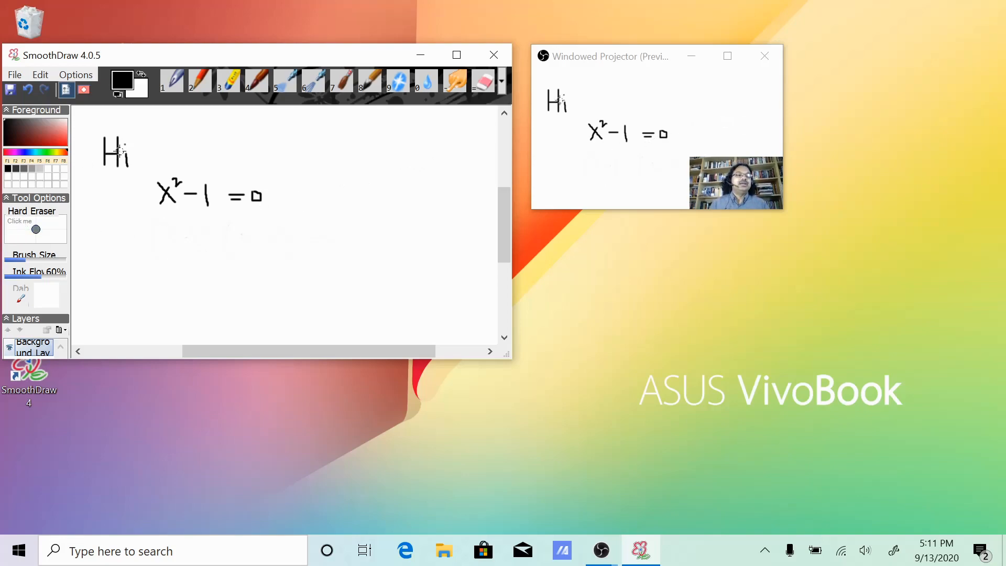
Handwrite "(x-1)(x+1) = 0" with the Pen below the equation, starting near the canvas's left edge
left_click(171, 85)
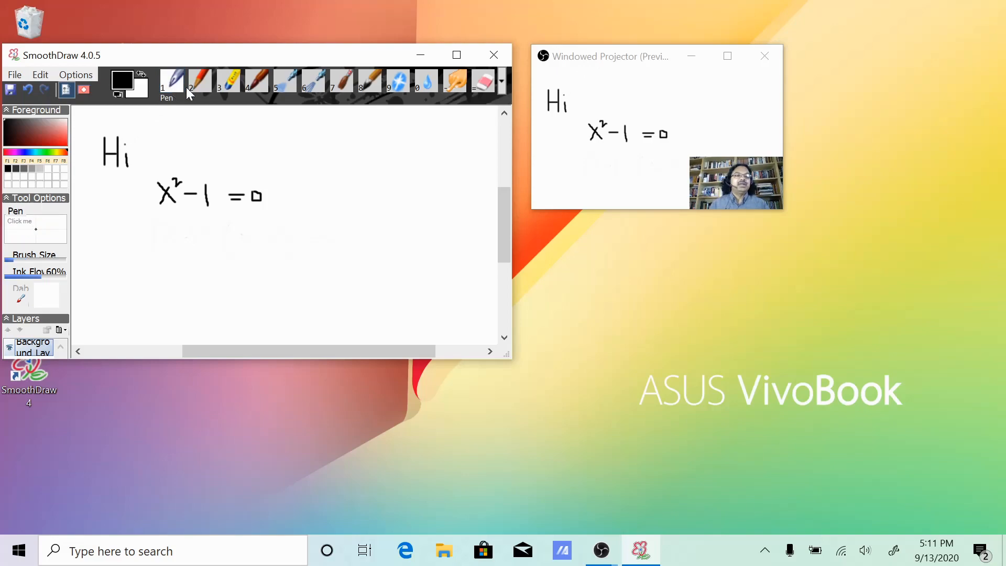
mouse_move(102, 226)
left_mouse_down()
mouse_move(126, 231)
mouse_move(135, 245)
mouse_move(141, 224)
mouse_move(147, 245)
left_mouse_up()
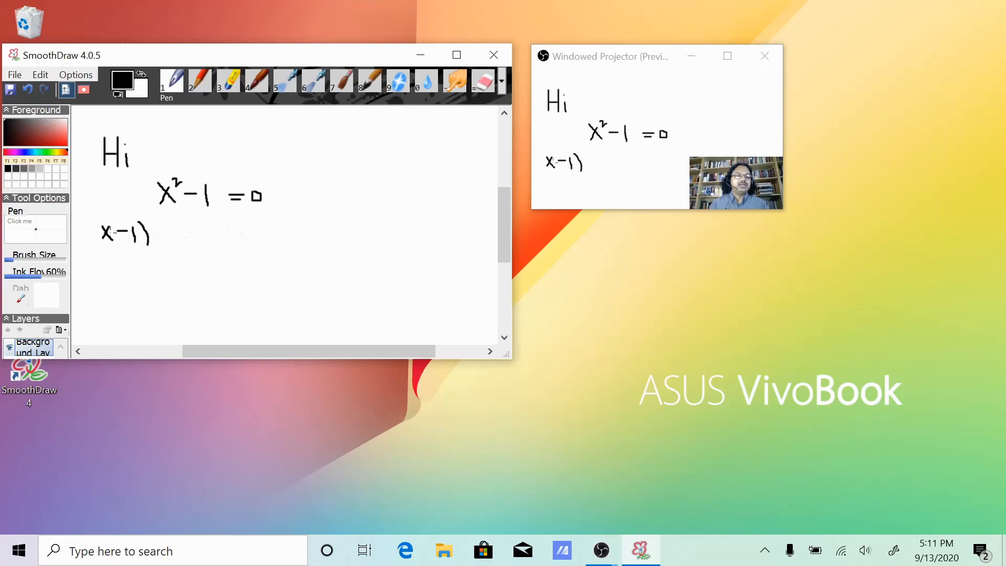
left_click_drag(95, 221, 92, 251)
mouse_move(165, 221)
left_mouse_down()
mouse_move(167, 252)
mouse_move(184, 241)
mouse_move(170, 241)
mouse_move(206, 234)
mouse_move(201, 243)
mouse_move(223, 242)
mouse_move(240, 229)
mouse_move(235, 249)
mouse_move(291, 241)
mouse_move(285, 229)
left_mouse_up()
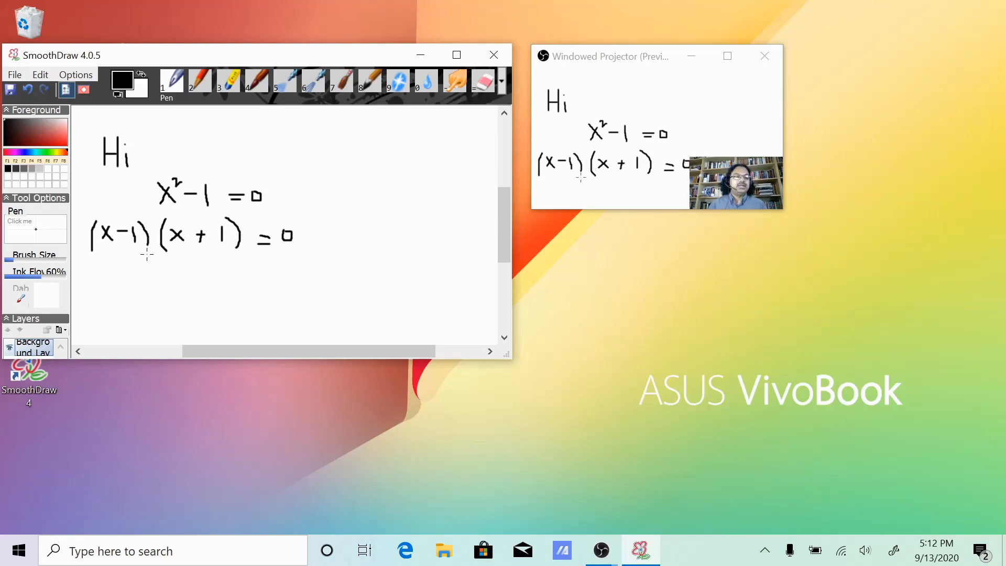
Handwrite a vertical divider below the factored line and, to its left, "x-1=0" with "x=1" underneath
left_click_drag(159, 257, 161, 297)
mouse_move(89, 270)
left_mouse_down()
mouse_move(98, 283)
mouse_move(89, 286)
mouse_move(135, 272)
left_mouse_up()
left_click_drag(125, 277, 134, 277)
left_click_drag(140, 269, 139, 270)
left_click_drag(102, 303, 133, 312)
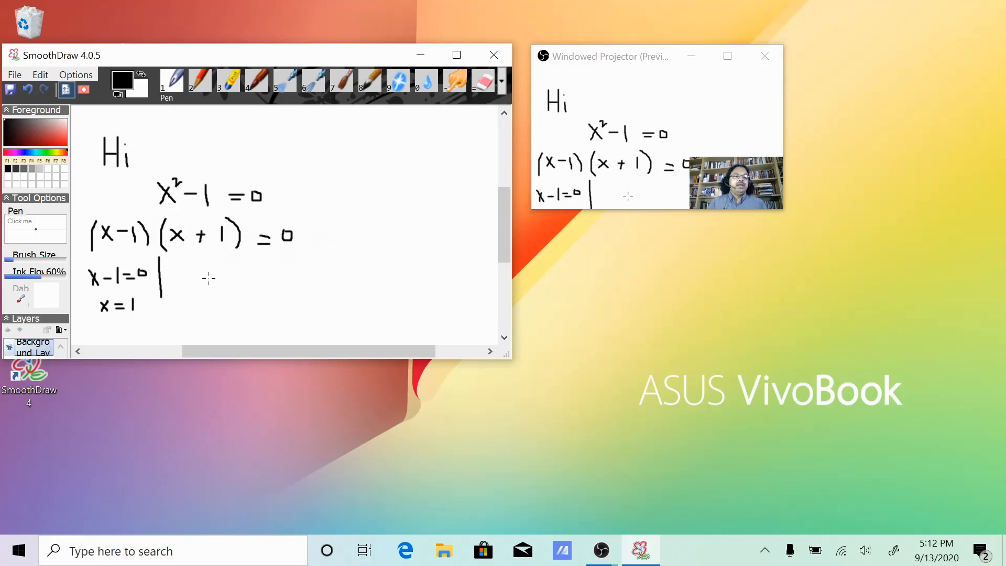
Handwrite "x+1=0" with "x=-1" underneath on the right of the divider, and switch to the OBS projector window
mouse_move(202, 271)
left_mouse_down()
mouse_move(214, 284)
mouse_move(201, 285)
mouse_move(234, 277)
mouse_move(227, 285)
mouse_move(271, 282)
mouse_move(273, 272)
left_mouse_up()
mouse_move(213, 301)
left_mouse_down()
mouse_move(212, 311)
mouse_move(270, 306)
mouse_move(272, 315)
left_mouse_up()
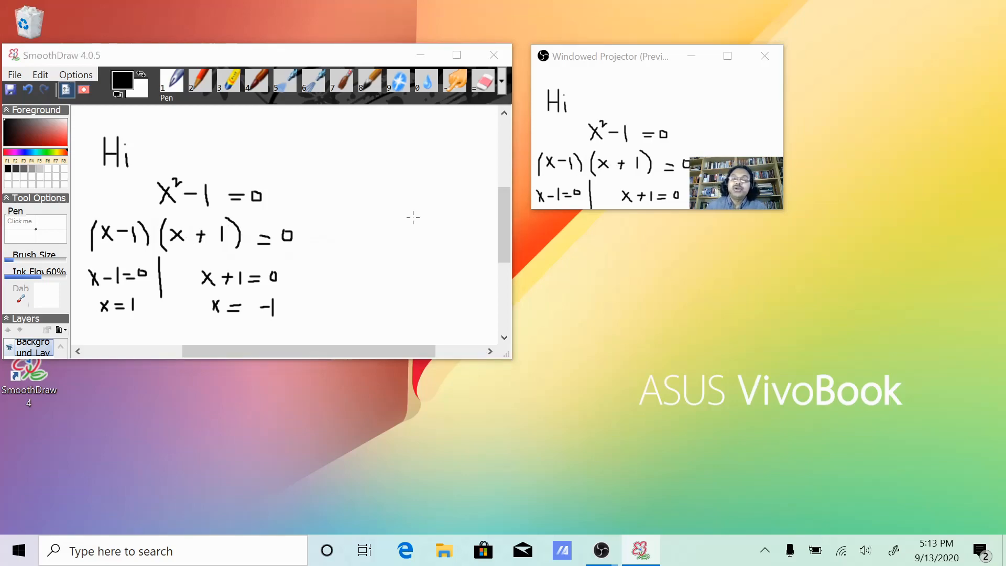
key("alt+Tab")
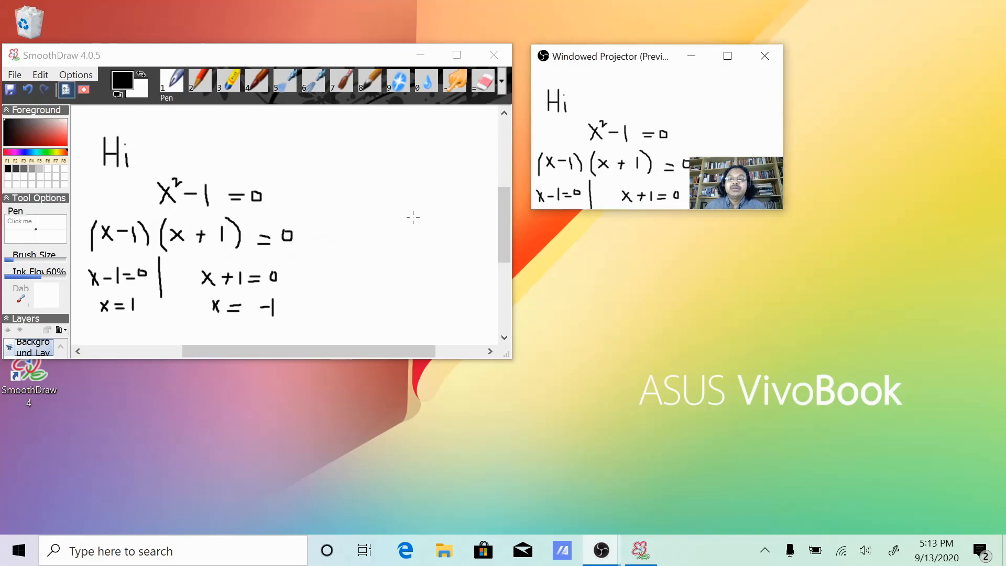